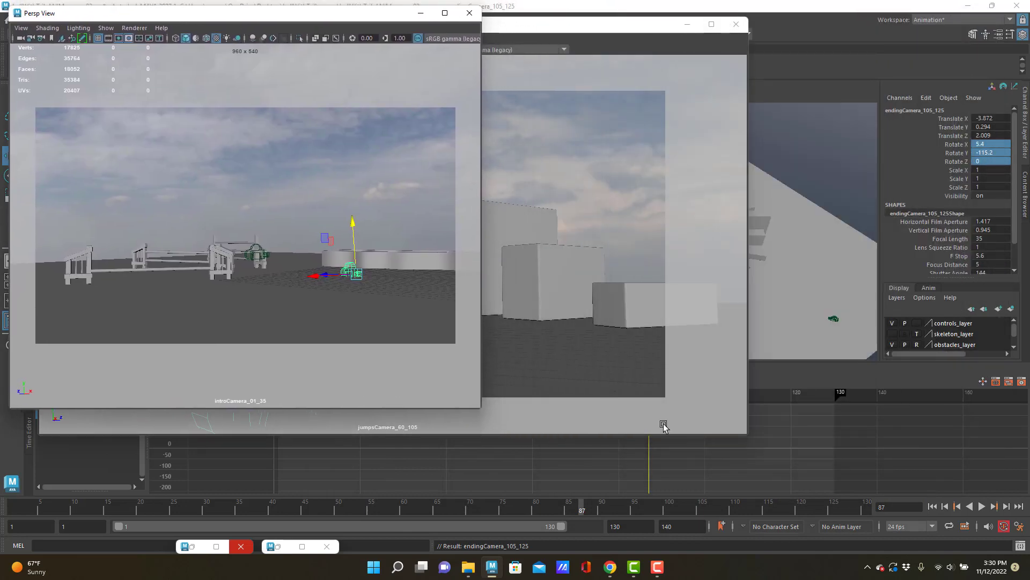
Shrink the jumpsCamera_60_105 view and move it aside, and restore the minimized tunnelCamera_35_60 view at a smaller size, placed below the introCamera view
{"action": "left_click_drag", "start_coordinate": [746, 436], "coordinate": [478, 409]}
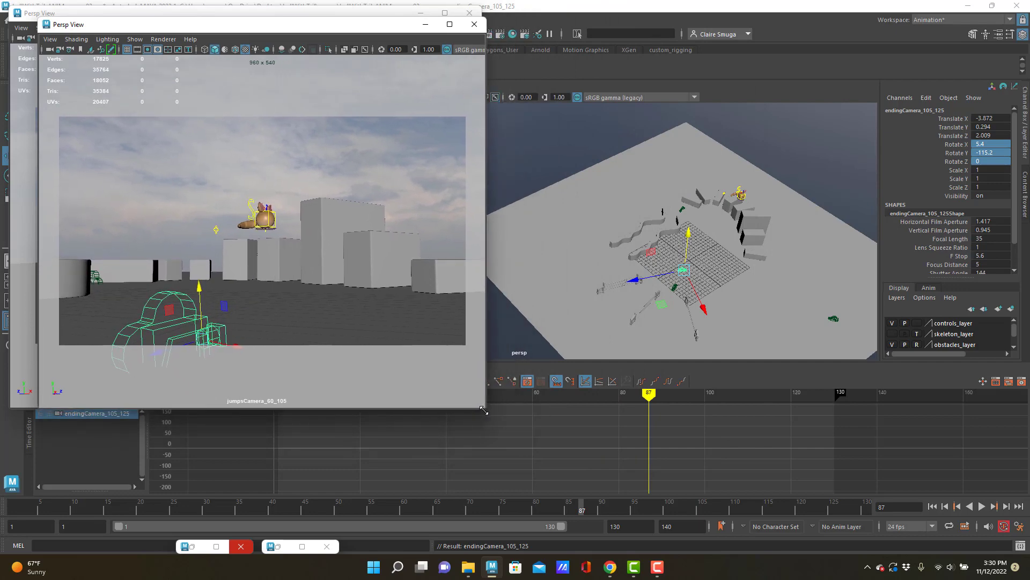
{"action": "left_click_drag", "start_coordinate": [164, 30], "coordinate": [656, 35]}
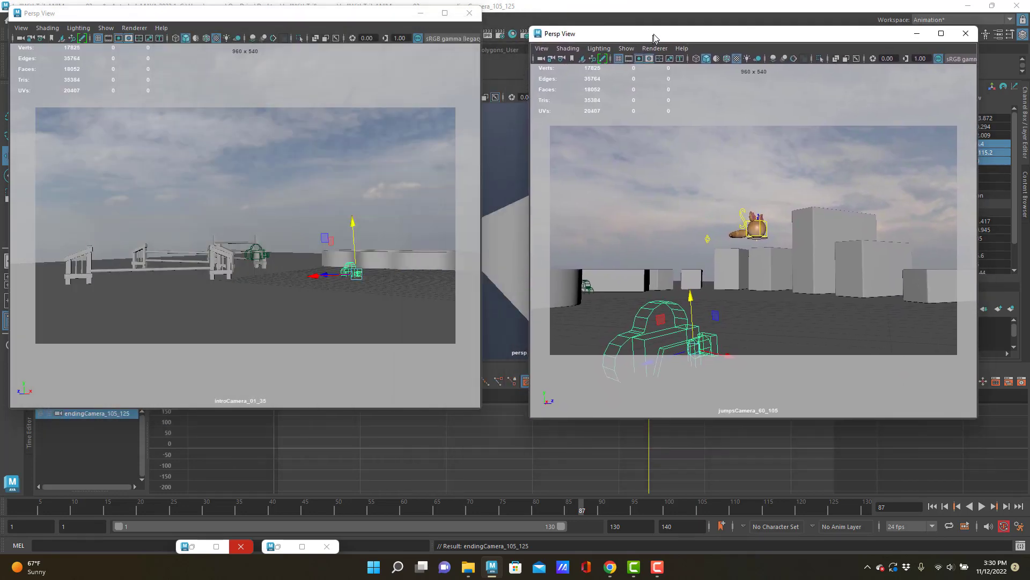
{"action": "double_click", "coordinate": [193, 546]}
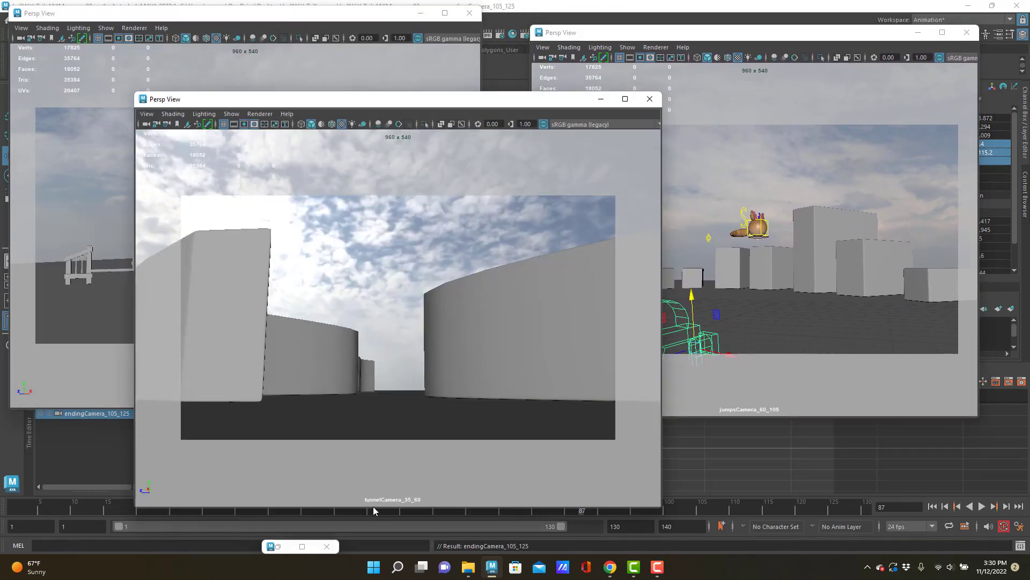
{"action": "left_click_drag", "start_coordinate": [663, 510], "coordinate": [488, 352]}
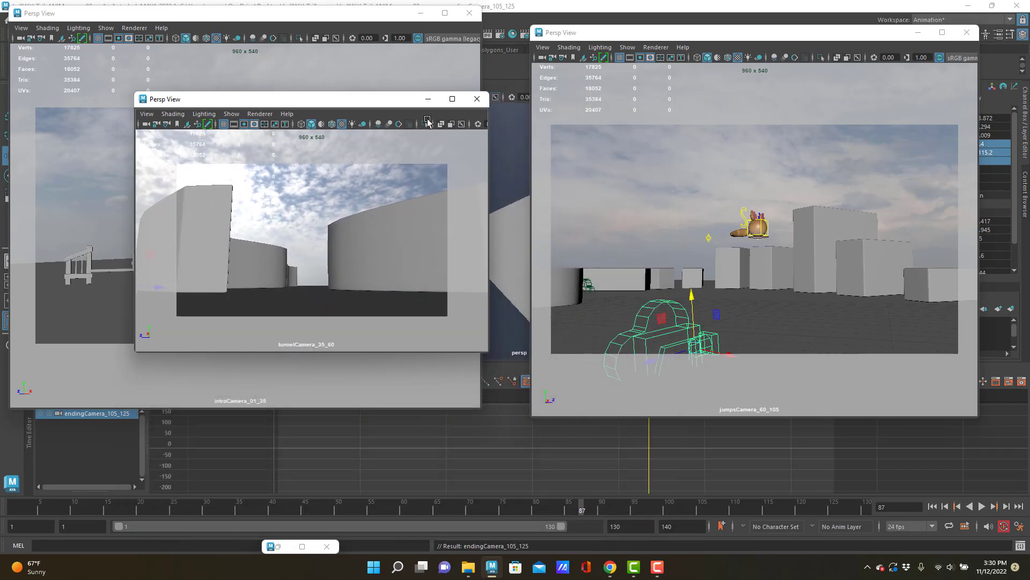
{"action": "left_click_drag", "start_coordinate": [288, 105], "coordinate": [223, 236]}
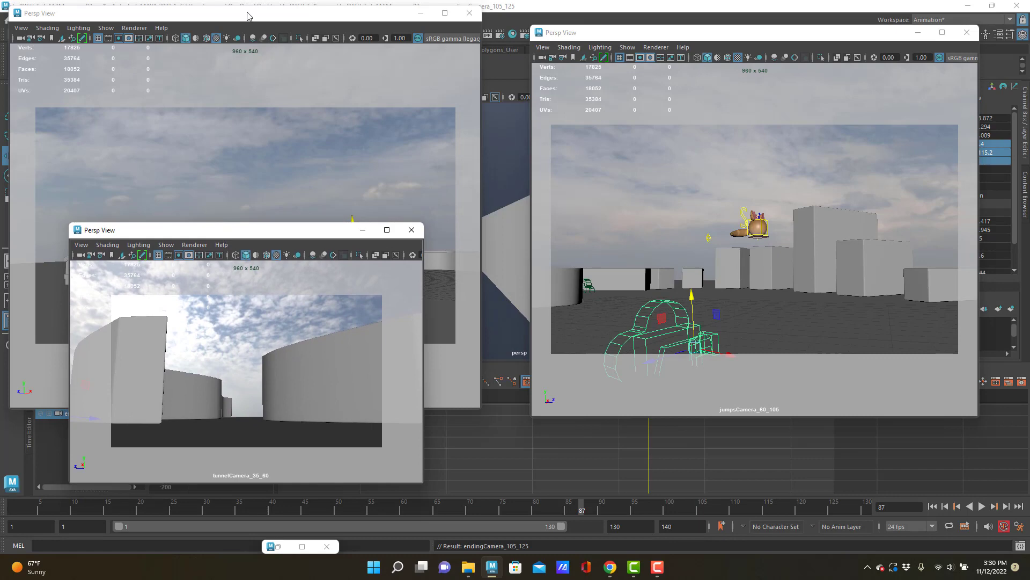
Reduce the size of the introCamera_01_35 and jumpsCamera_60_105 view windows so they do not cover the other views
{"action": "left_click", "coordinate": [478, 408]}
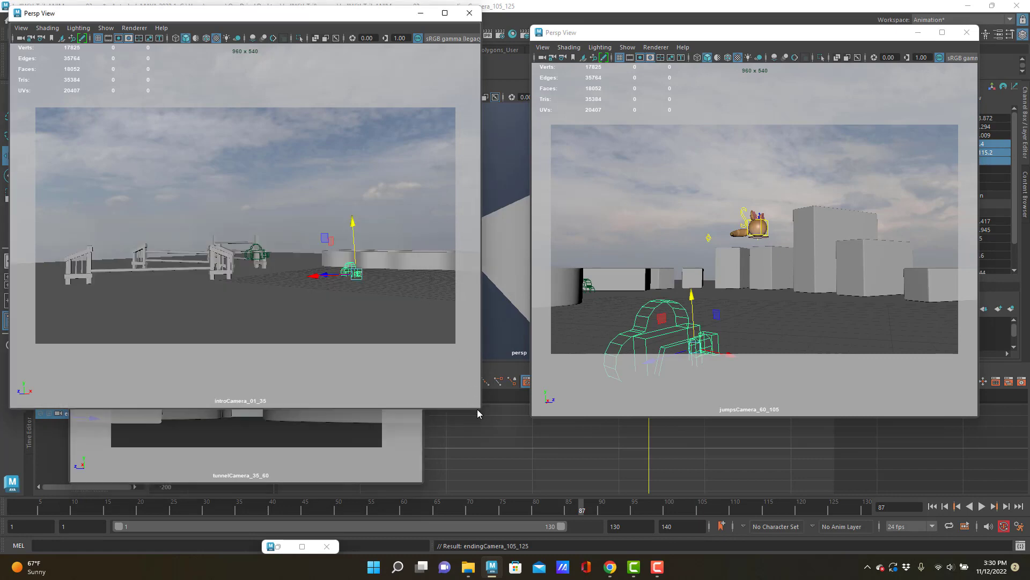
{"action": "left_click_drag", "start_coordinate": [479, 408], "coordinate": [394, 209]}
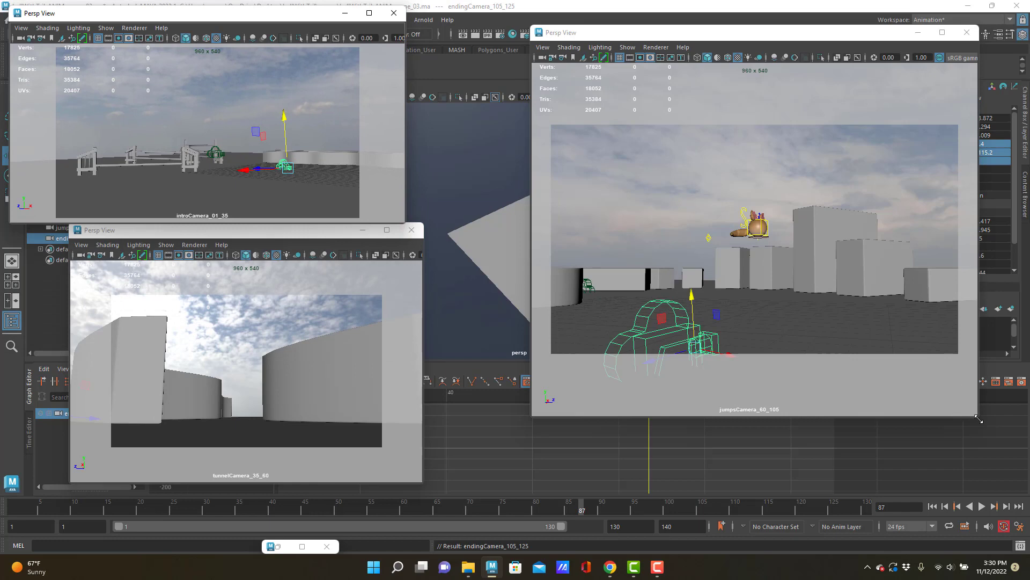
{"action": "left_click_drag", "start_coordinate": [977, 416], "coordinate": [907, 311]}
Restore the minimized endingCamera_105_125 view, shrink it and place it beside the tunnelCamera view, shifting the jumpsCamera view slightly
{"action": "left_click", "coordinate": [279, 548]}
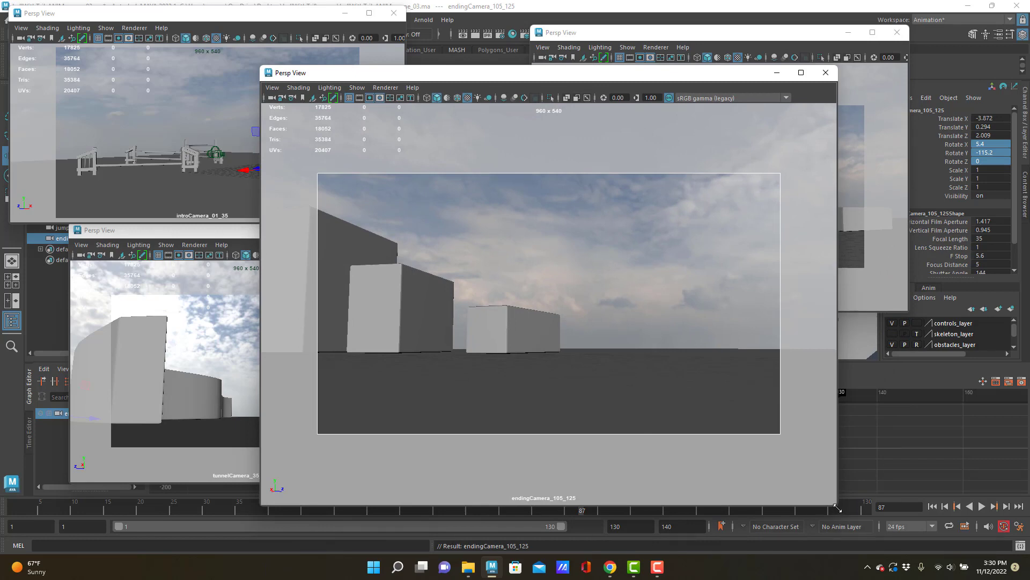
{"action": "left_click_drag", "start_coordinate": [836, 504], "coordinate": [609, 345]}
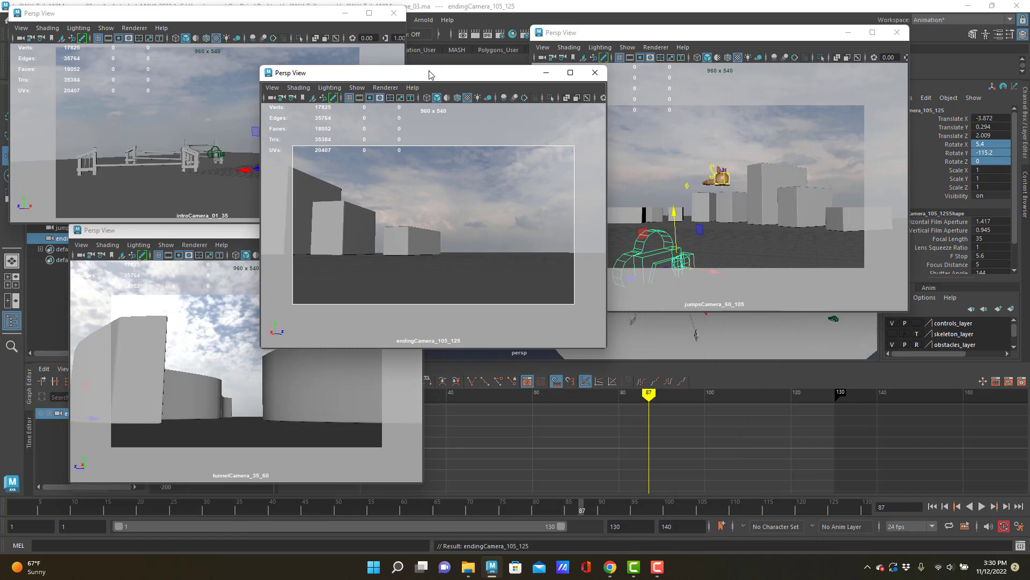
{"action": "left_click_drag", "start_coordinate": [438, 74], "coordinate": [589, 236]}
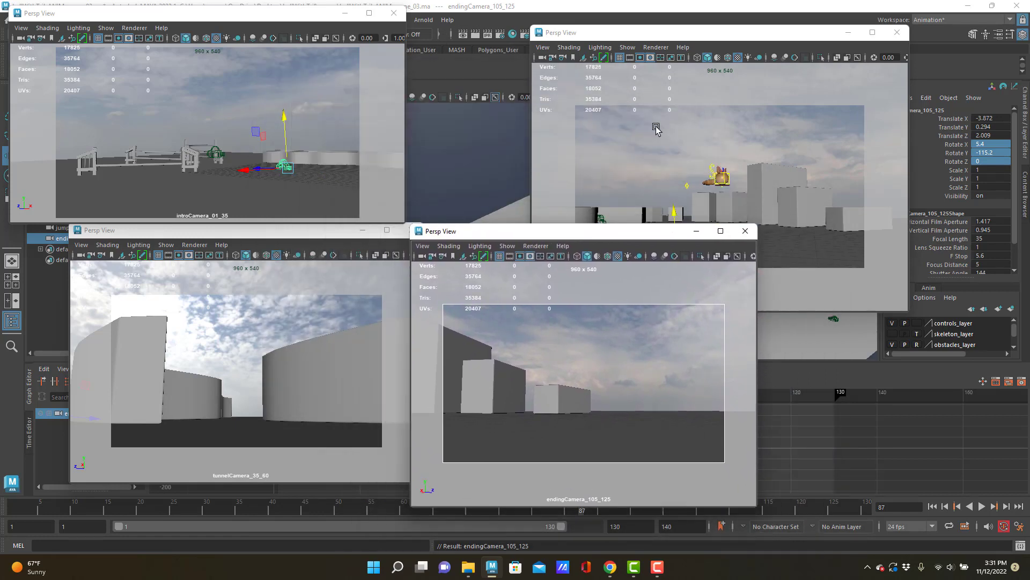
{"action": "left_click_drag", "start_coordinate": [653, 29], "coordinate": [665, 62]}
Return to frame 1 and play the animation to review the opening shot in the introCamera_01_35 view, stopping at frame 44
{"action": "left_click_drag", "start_coordinate": [47, 507], "coordinate": [1, 490]}
{"action": "key", "text": "alt+v"}
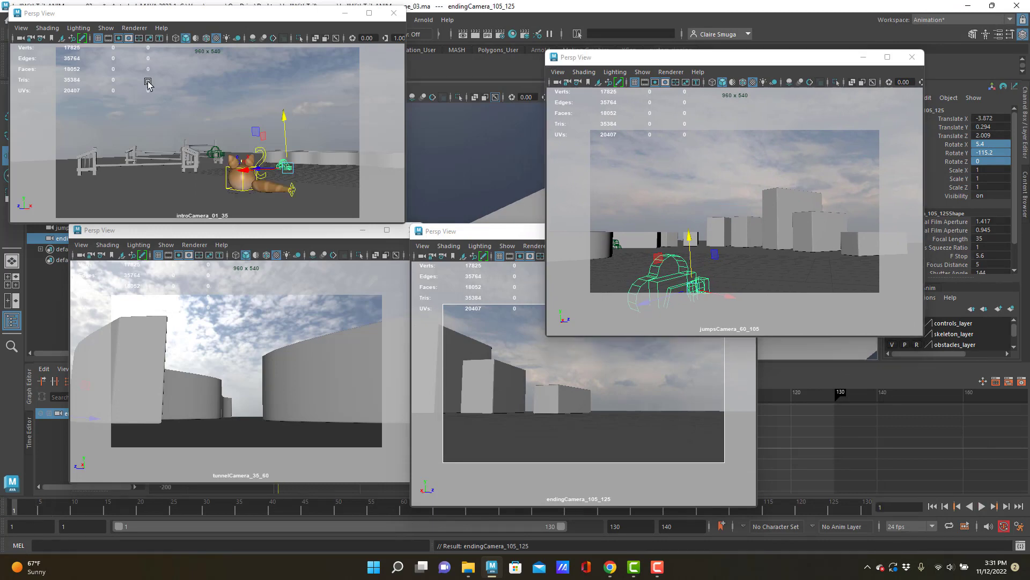
{"action": "left_click", "coordinate": [22, 510]}
{"action": "mouse_move", "coordinate": [27, 507]}
{"action": "left_mouse_down"}
{"action": "mouse_move", "coordinate": [48, 509]}
{"action": "mouse_move", "coordinate": [13, 494]}
{"action": "left_mouse_up"}
{"action": "left_click_drag", "start_coordinate": [164, 16], "coordinate": [184, 29]}
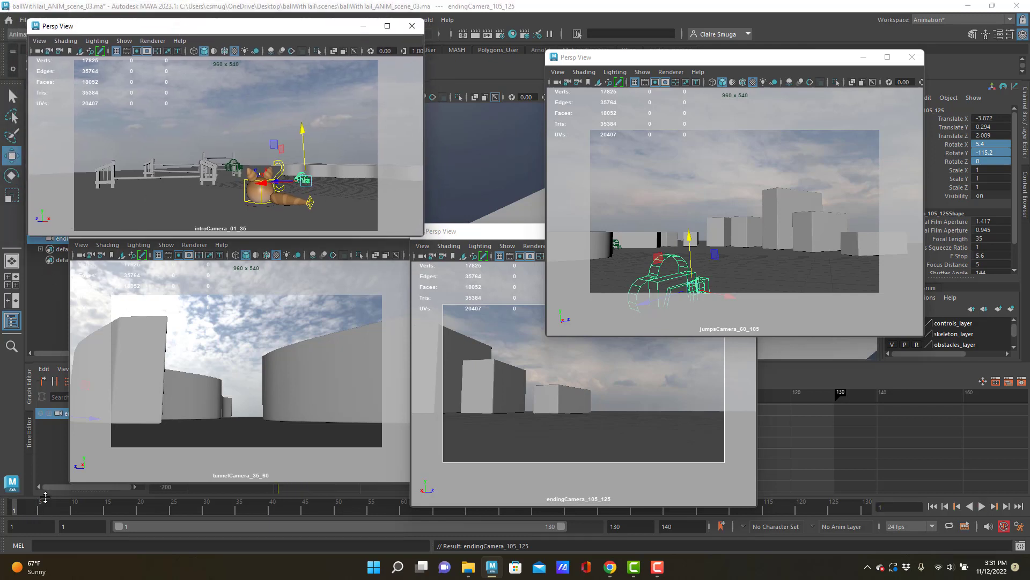
{"action": "mouse_move", "coordinate": [22, 510]}
{"action": "left_mouse_down"}
{"action": "mouse_move", "coordinate": [107, 508]}
{"action": "mouse_move", "coordinate": [15, 509]}
{"action": "left_mouse_up"}
{"action": "left_click", "coordinate": [57, 191]}
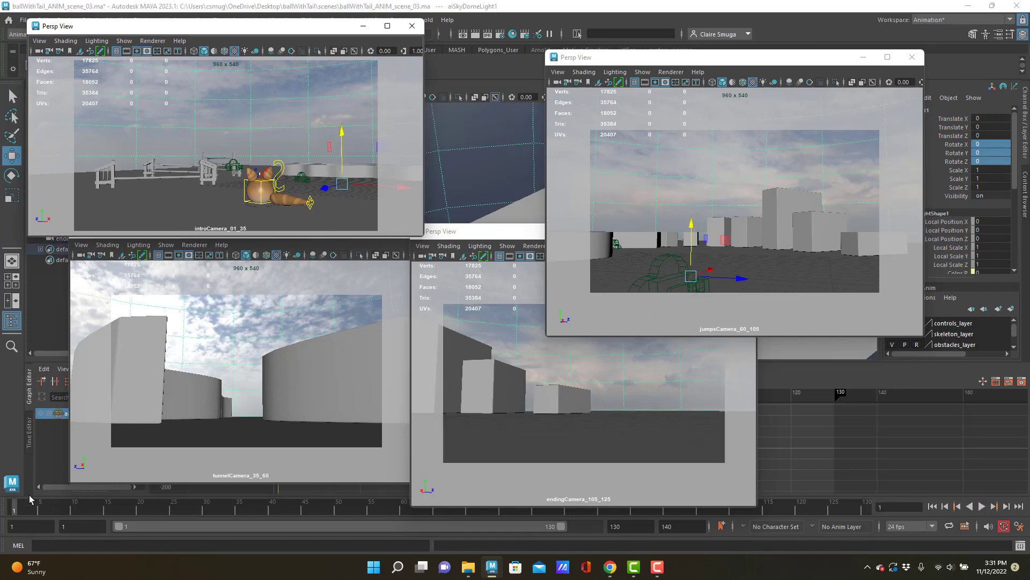
{"action": "key", "text": "alt+v"}
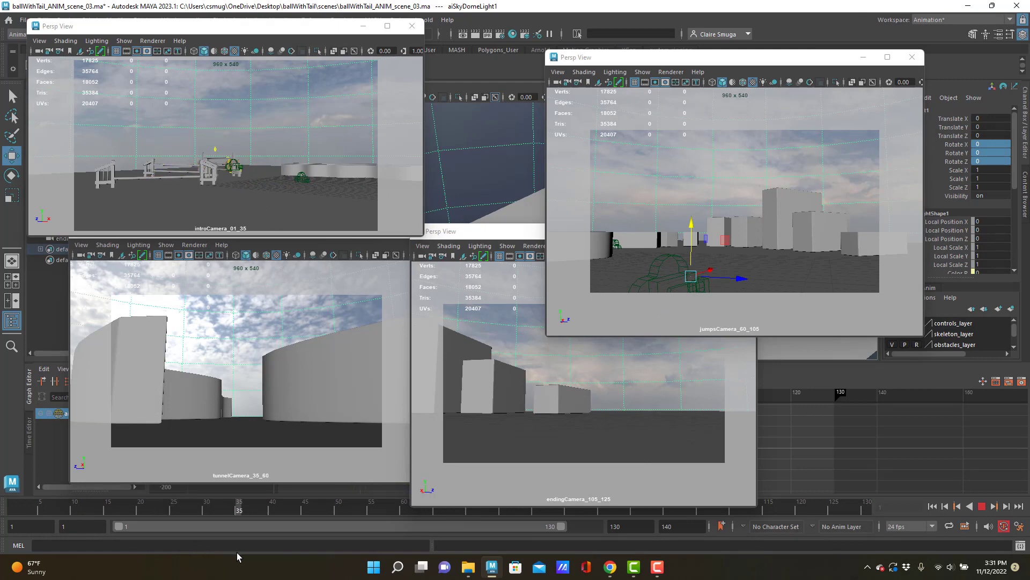
{"action": "key", "text": "alt+v"}
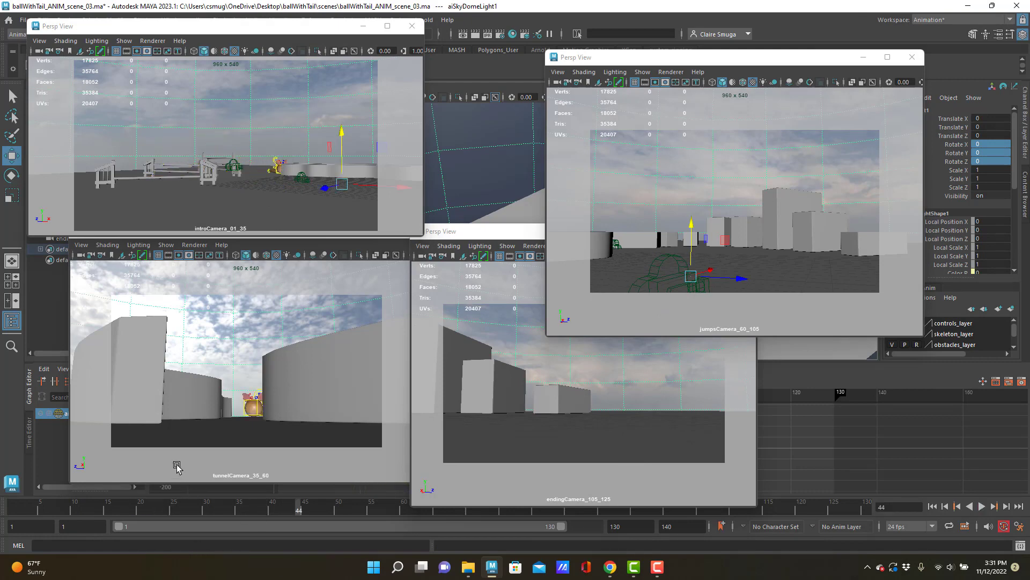
Play the animation from frame 44 to 64 to review the shot in the tunnelCamera_35_60 view
{"action": "left_click", "coordinate": [173, 467]}
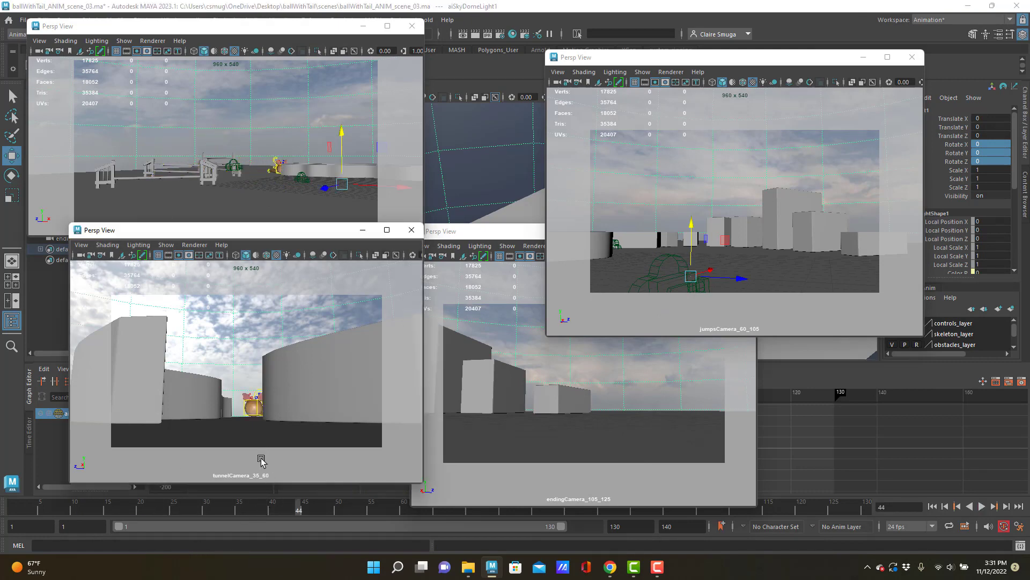
{"action": "key", "text": "alt+v"}
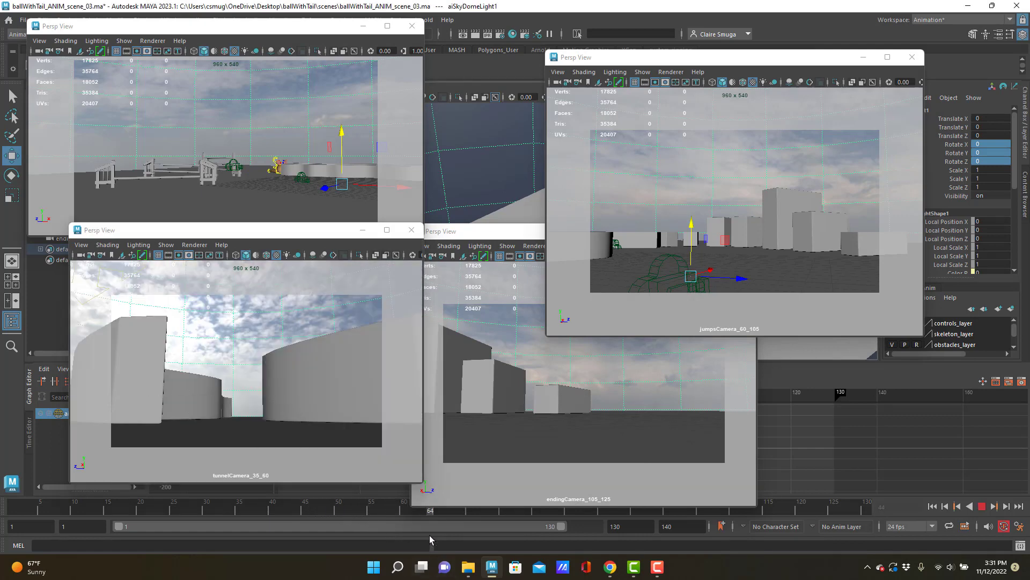
{"action": "key", "text": "alt+v"}
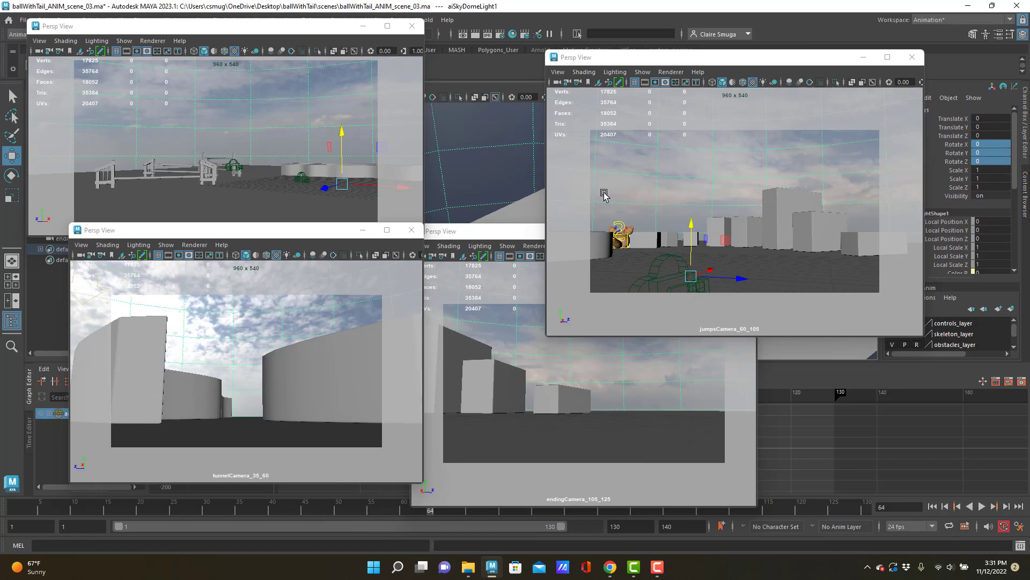
Play the animation from frame 64 to 108 to review the shot in the jumpsCamera_60_105 view
{"action": "left_click", "coordinate": [577, 175]}
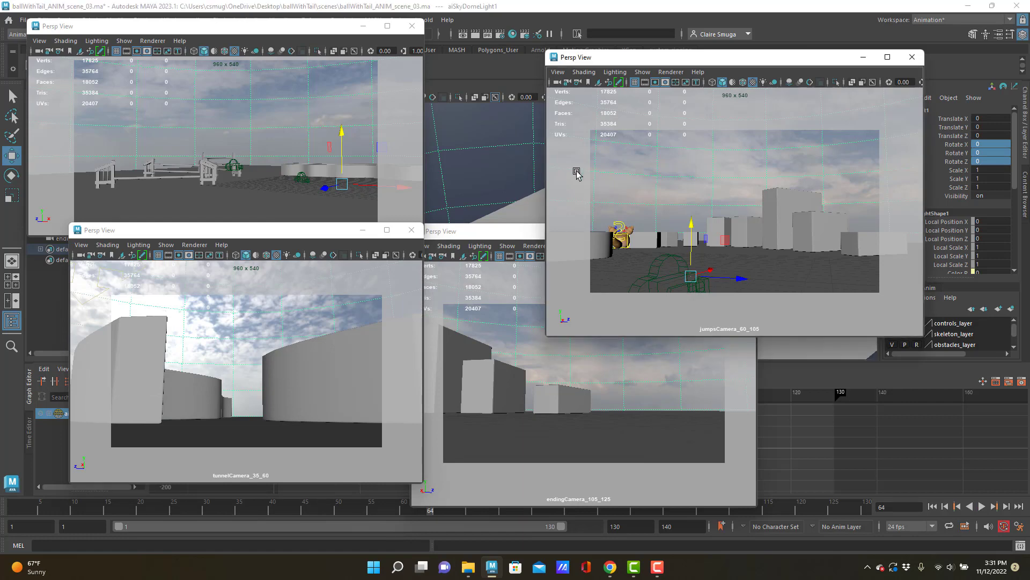
{"action": "left_click", "coordinate": [430, 512]}
{"action": "key", "text": "alt+v"}
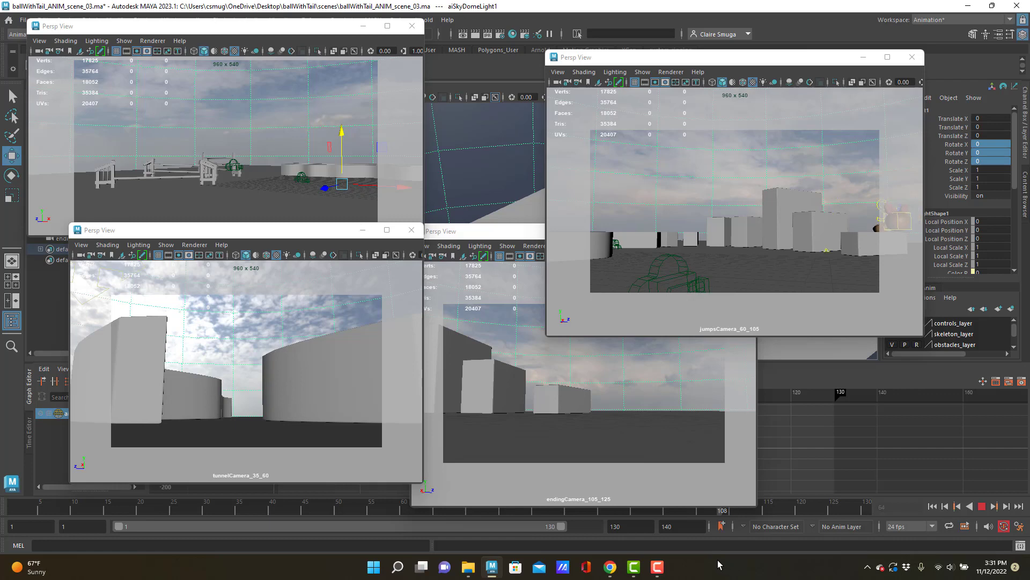
{"action": "key", "text": "alt+v"}
Play the final shot in the endingCamera_105_125 view, and stop playback back at frame 1
{"action": "left_click", "coordinate": [543, 486]}
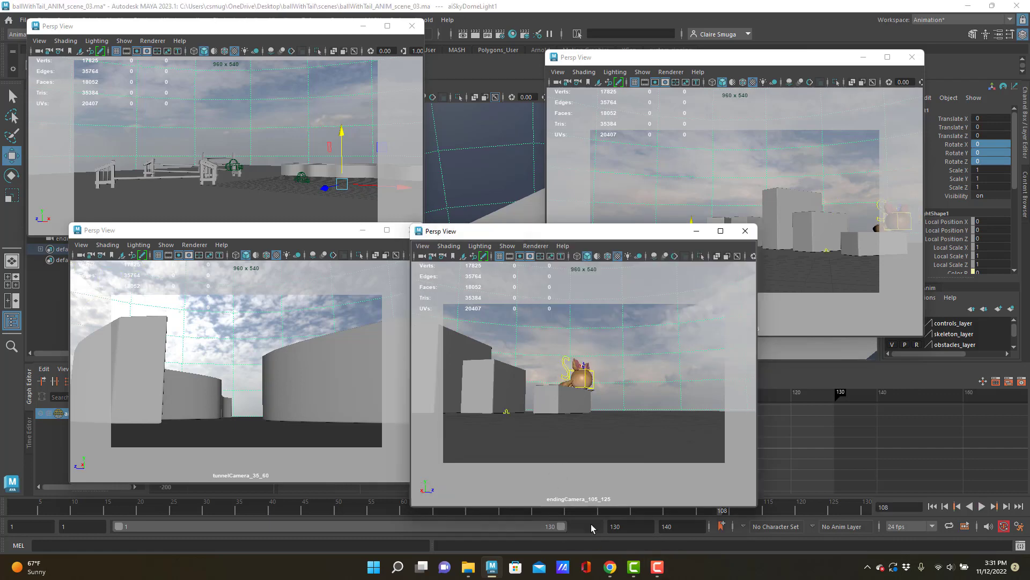
{"action": "key", "text": "alt+v"}
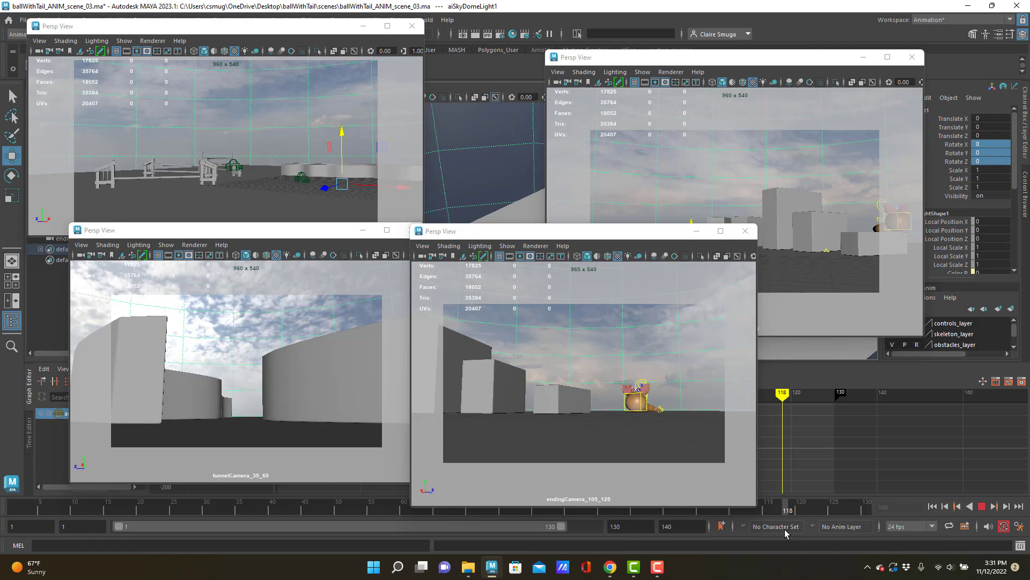
{"action": "left_click", "coordinate": [433, 511]}
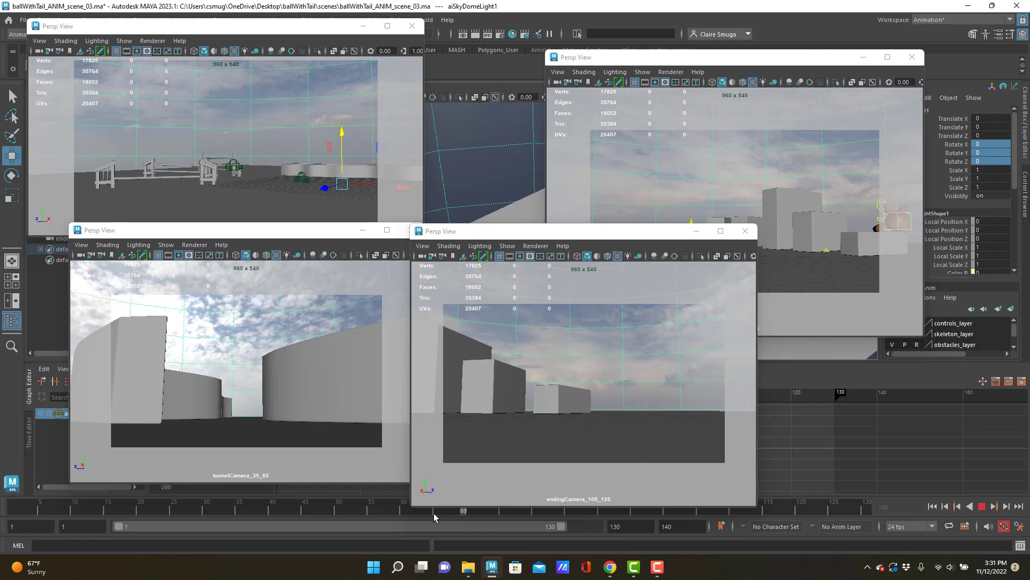
{"action": "left_click_drag", "start_coordinate": [434, 513], "coordinate": [5, 465]}
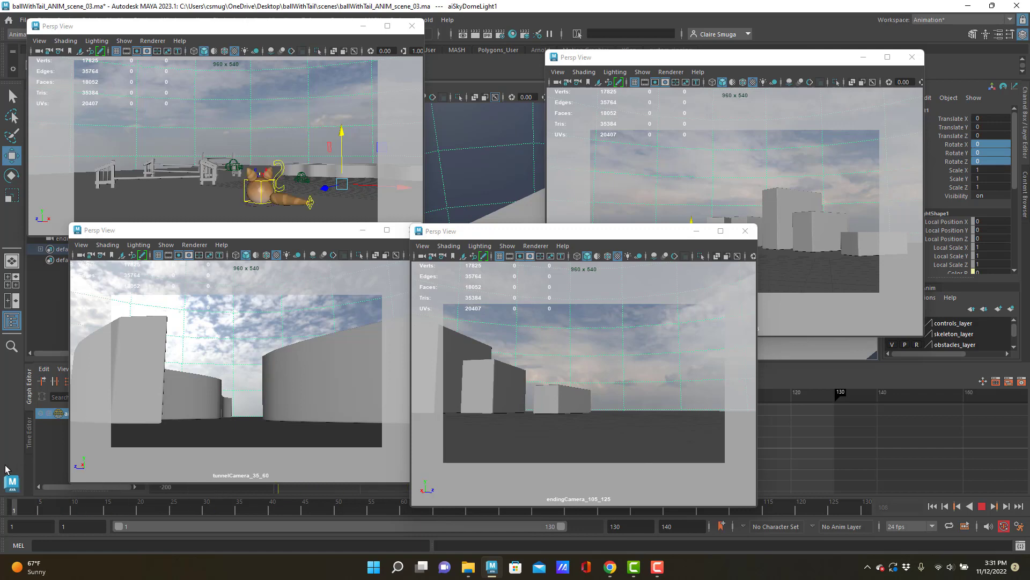
{"action": "key", "text": "Escape"}
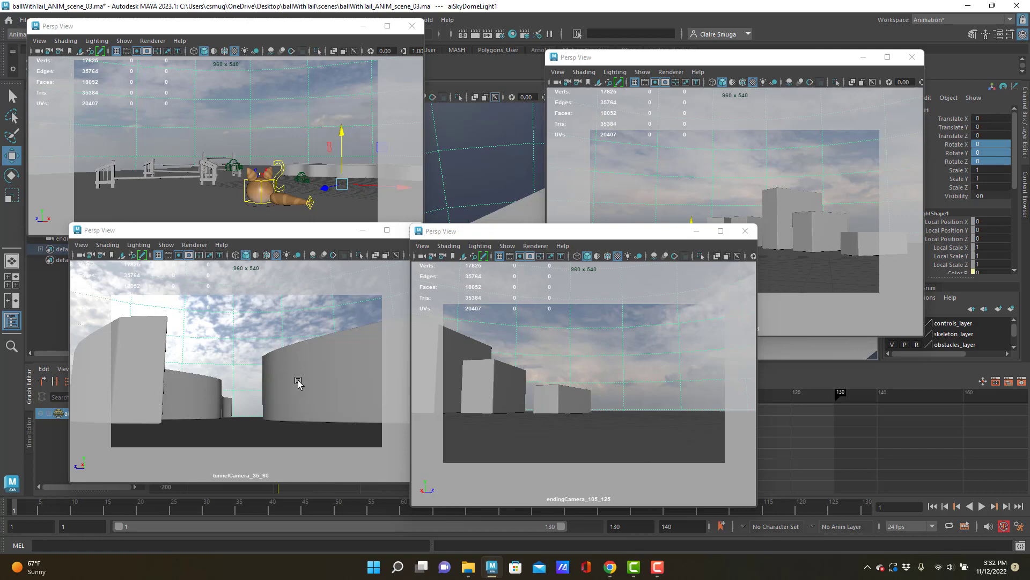
Move the endingCamera, tunnelCamera and introCamera view windows so that the Outliner is uncovered
{"action": "left_click_drag", "start_coordinate": [545, 232], "coordinate": [781, 168]}
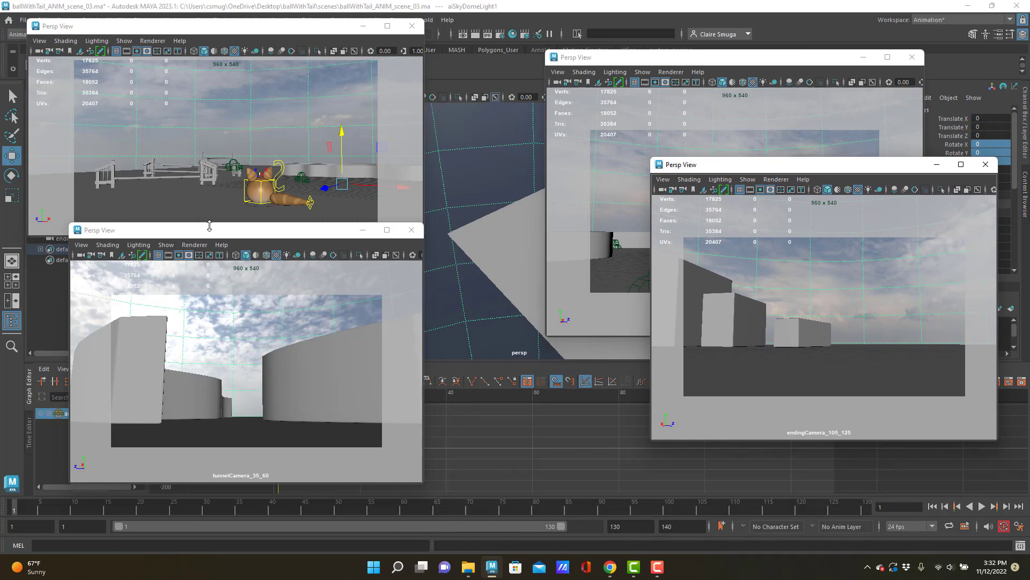
{"action": "left_click_drag", "start_coordinate": [213, 230], "coordinate": [554, 202]}
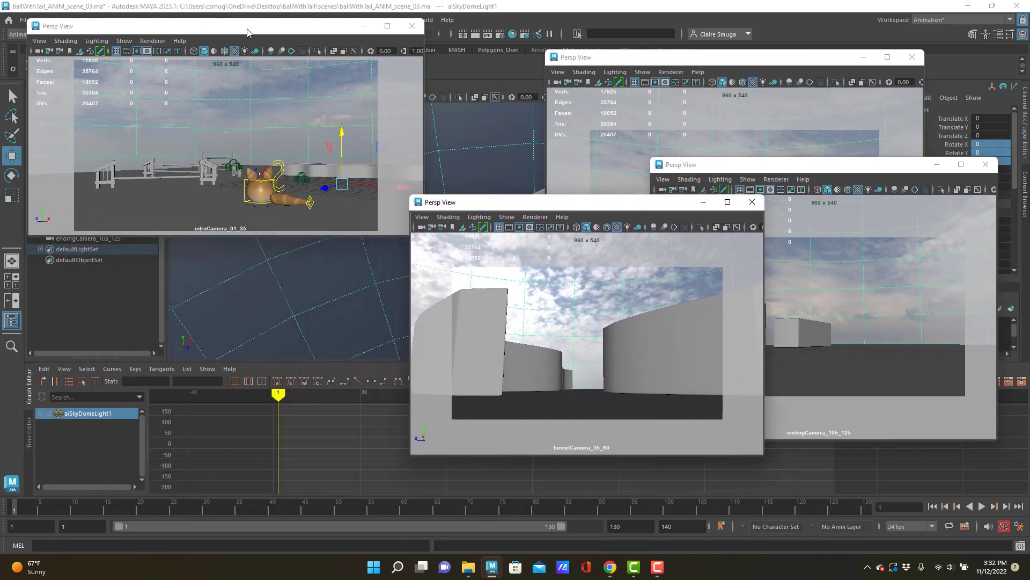
{"action": "left_click_drag", "start_coordinate": [247, 27], "coordinate": [385, 57]}
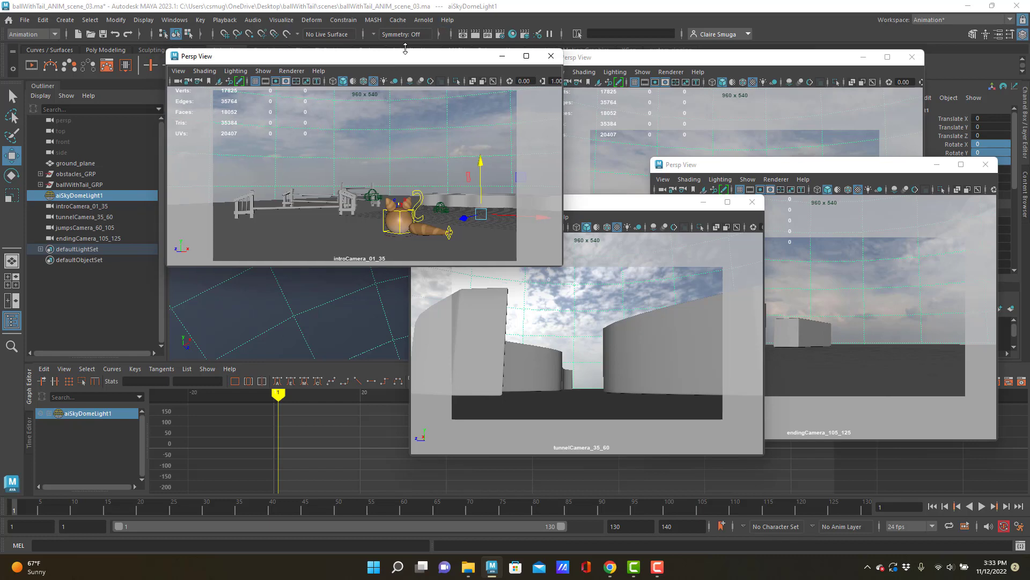
Select introCamera_01_35, resize its view to show the whole frame, and set a keyframe on the camera at frame 1
{"action": "left_click", "coordinate": [83, 205]}
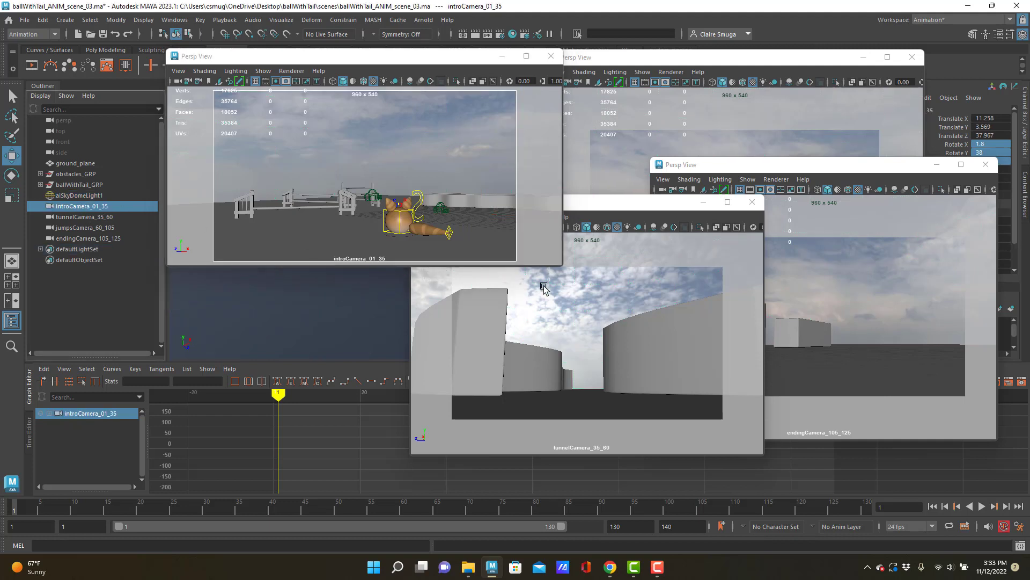
{"action": "left_click_drag", "start_coordinate": [561, 267], "coordinate": [524, 322]}
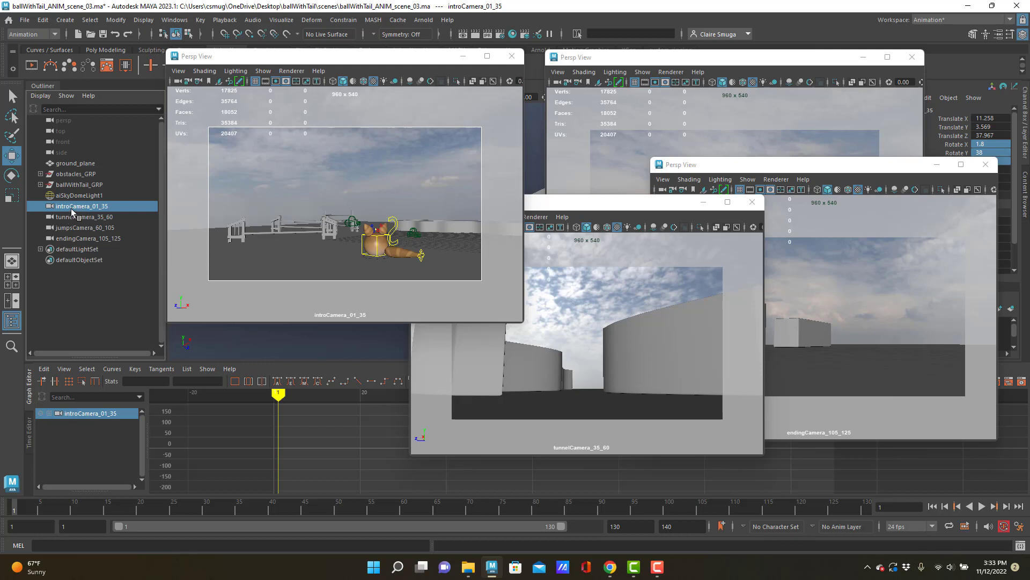
{"action": "key", "text": "s"}
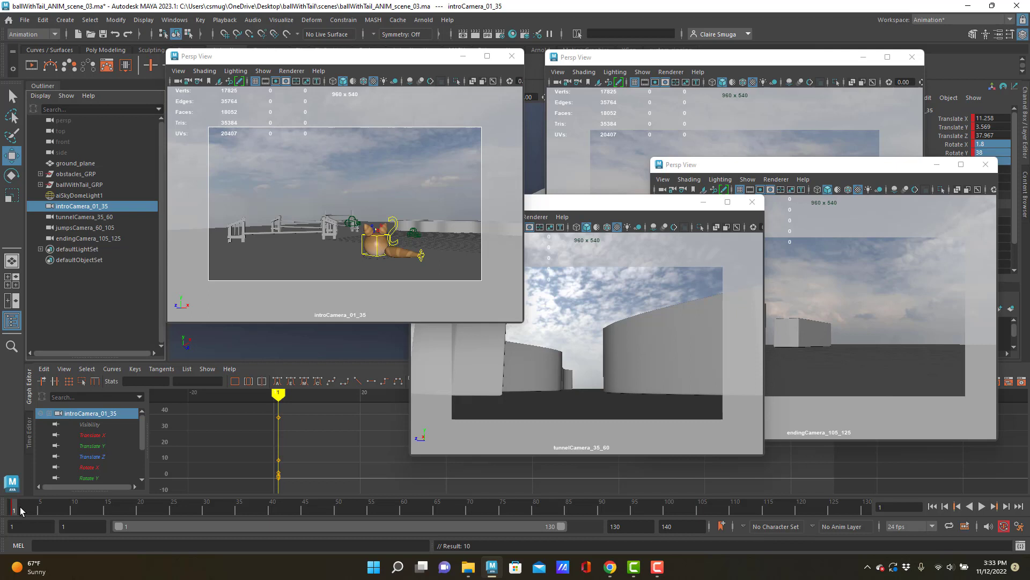
Scrub the timeline from frame 1 to 38 to examine the character's movement through the introCamera_01_35 view
{"action": "left_click_drag", "start_coordinate": [18, 508], "coordinate": [95, 512]}
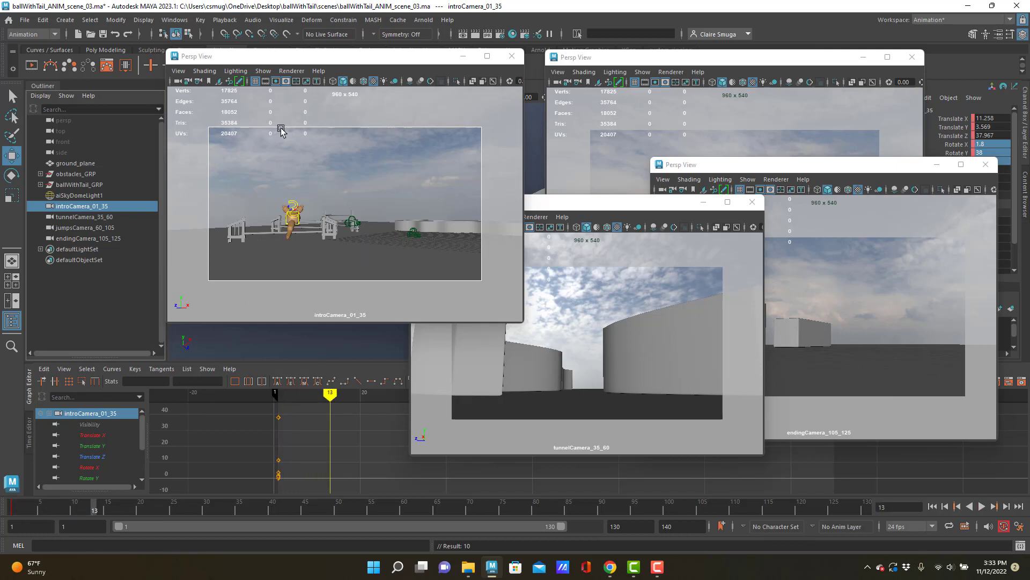
{"action": "left_click", "coordinate": [305, 175]}
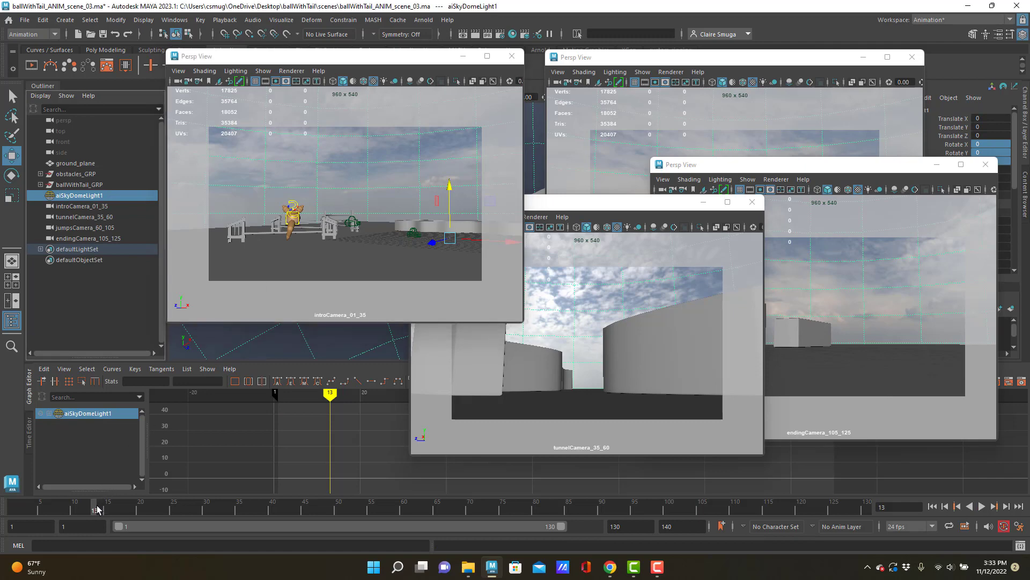
{"action": "left_click_drag", "start_coordinate": [99, 510], "coordinate": [258, 518]}
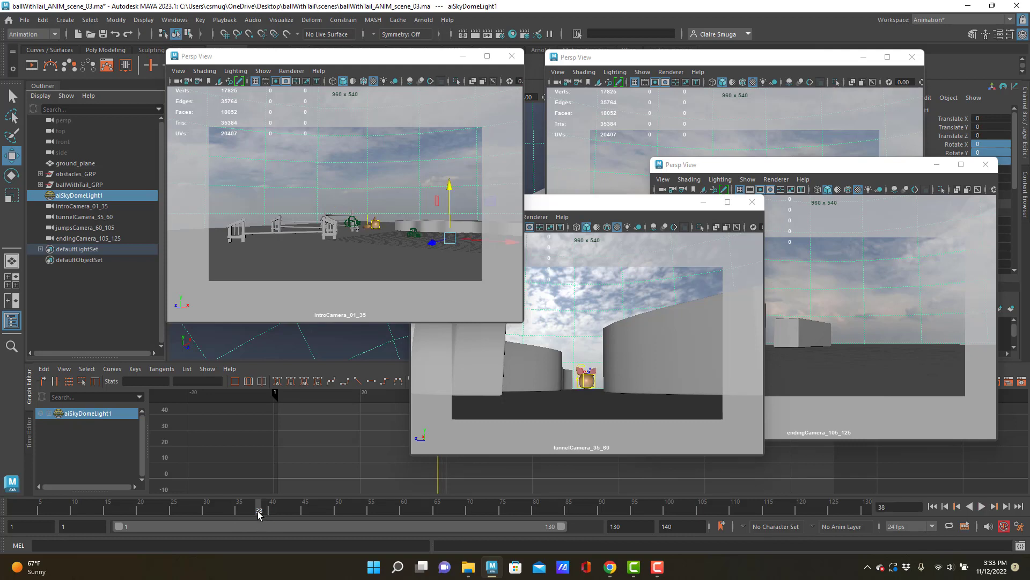
Move introCamera_01_35 closer to the obstacles at frame 38 and set a keyframe on it
{"action": "left_click_drag", "start_coordinate": [255, 510], "coordinate": [259, 511]}
{"action": "left_click", "coordinate": [88, 206]}
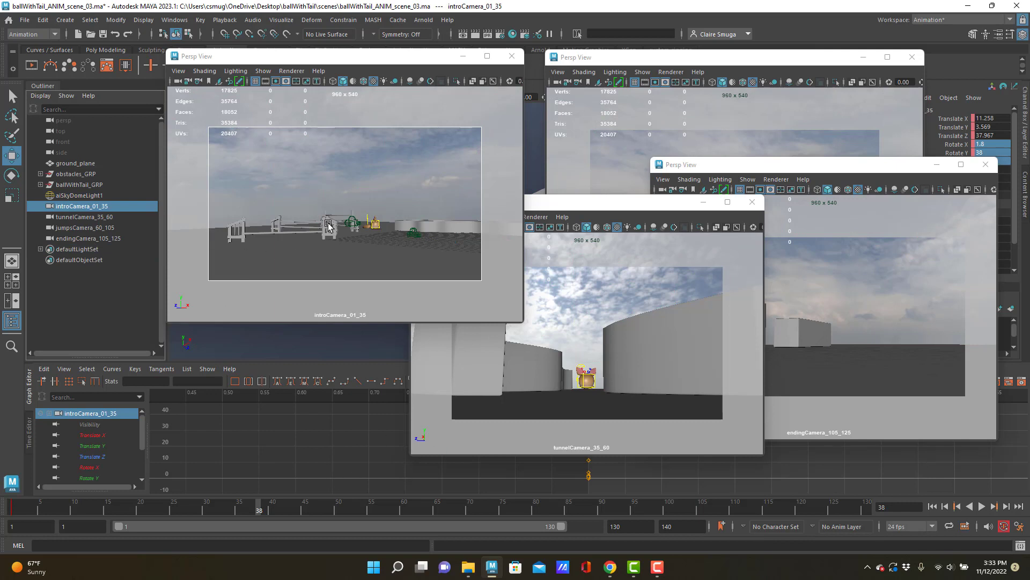
{"action": "right_click_drag", "start_coordinate": [309, 222], "coordinate": [357, 245], "text": "alt"}
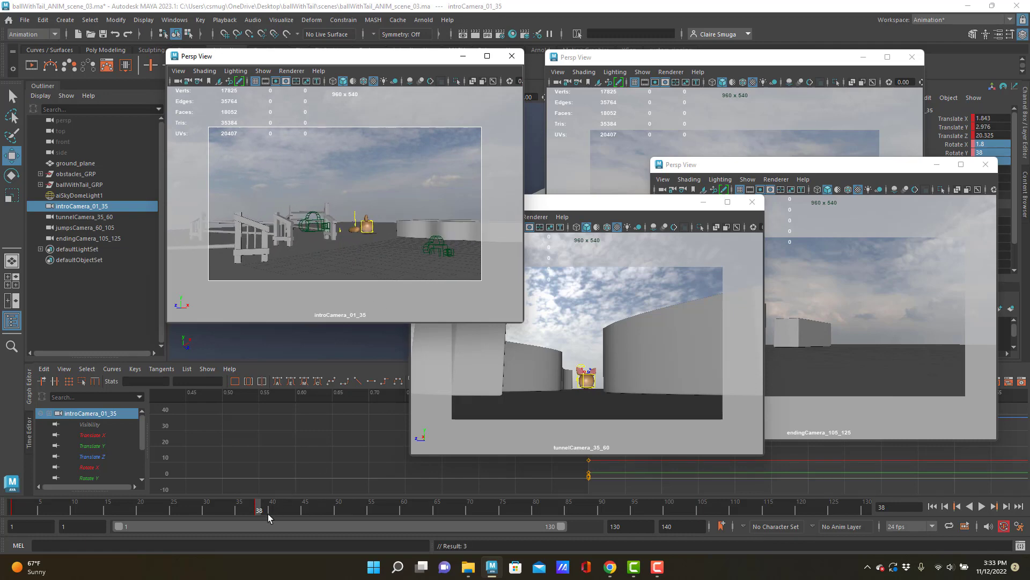
Scrub between frames 1 and 38 to review the introCamera_01_35 move
{"action": "left_click_drag", "start_coordinate": [259, 510], "coordinate": [171, 505]}
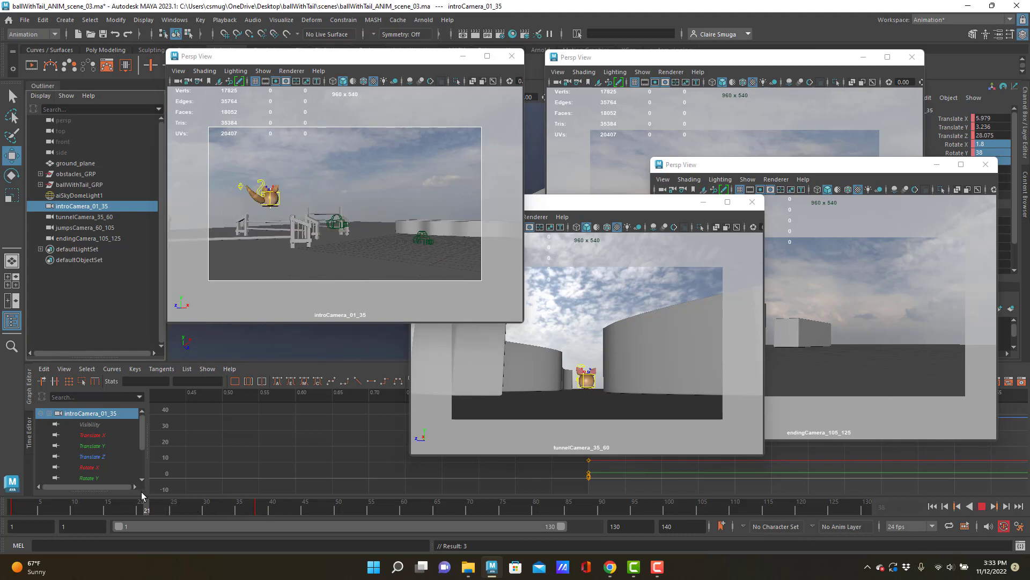
{"action": "left_click_drag", "start_coordinate": [13, 484], "coordinate": [4, 513]}
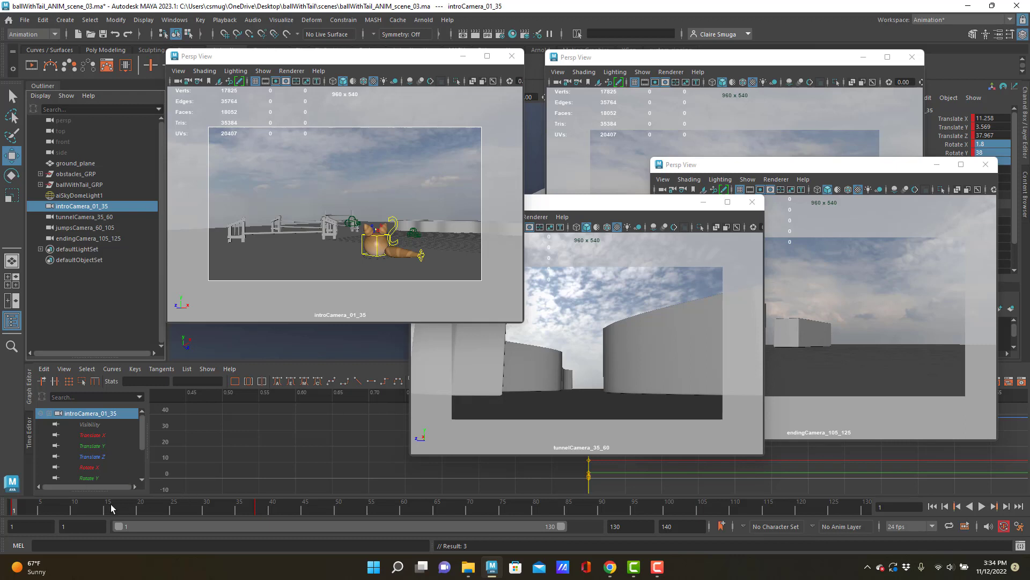
{"action": "left_click_drag", "start_coordinate": [22, 507], "coordinate": [258, 522]}
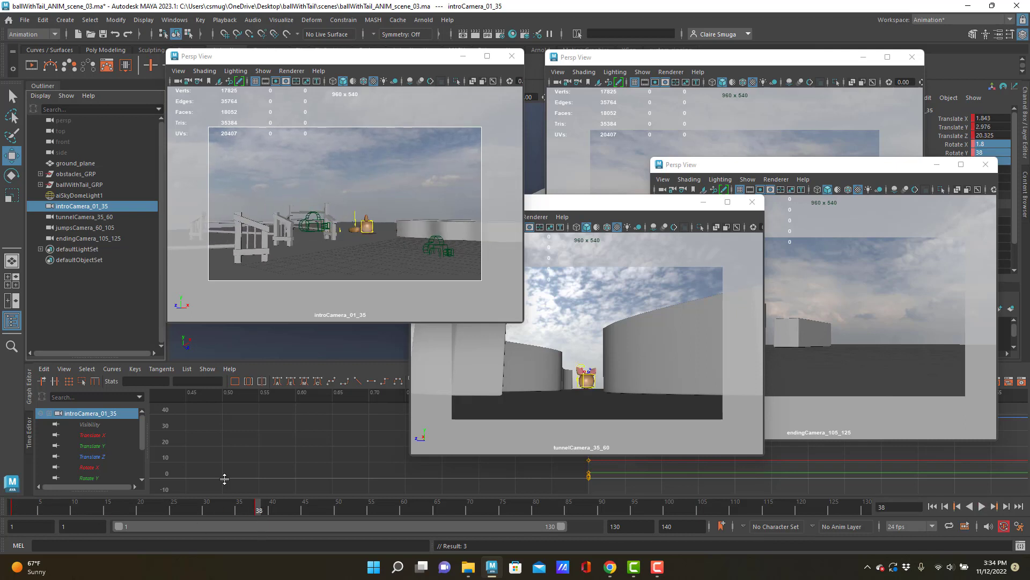
Select tunnelCamera_35_60, move its view window clear of the others, and set a keyframe on the camera at frame 35
{"action": "left_click", "coordinate": [62, 217]}
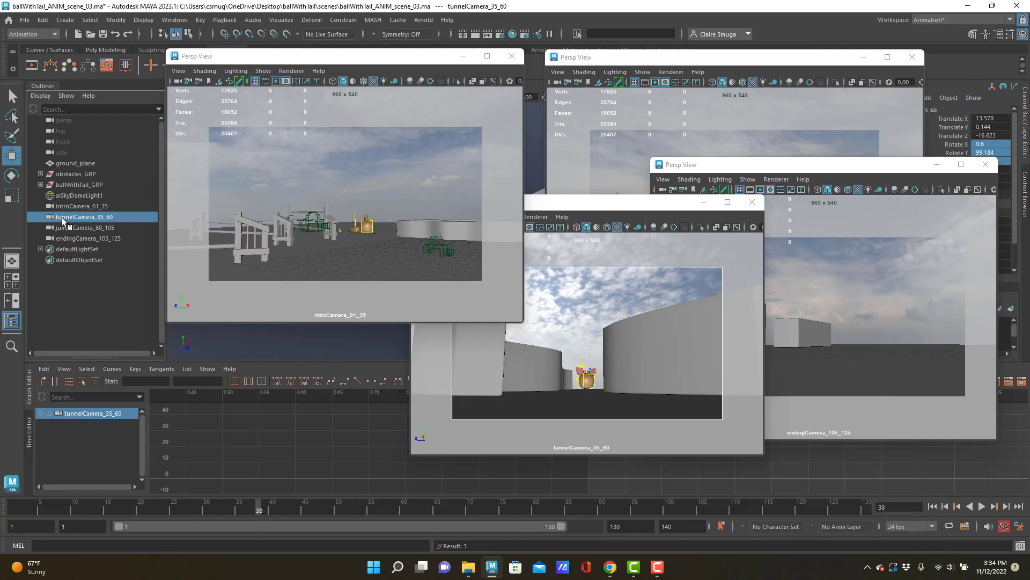
{"action": "left_click_drag", "start_coordinate": [598, 207], "coordinate": [513, 174]}
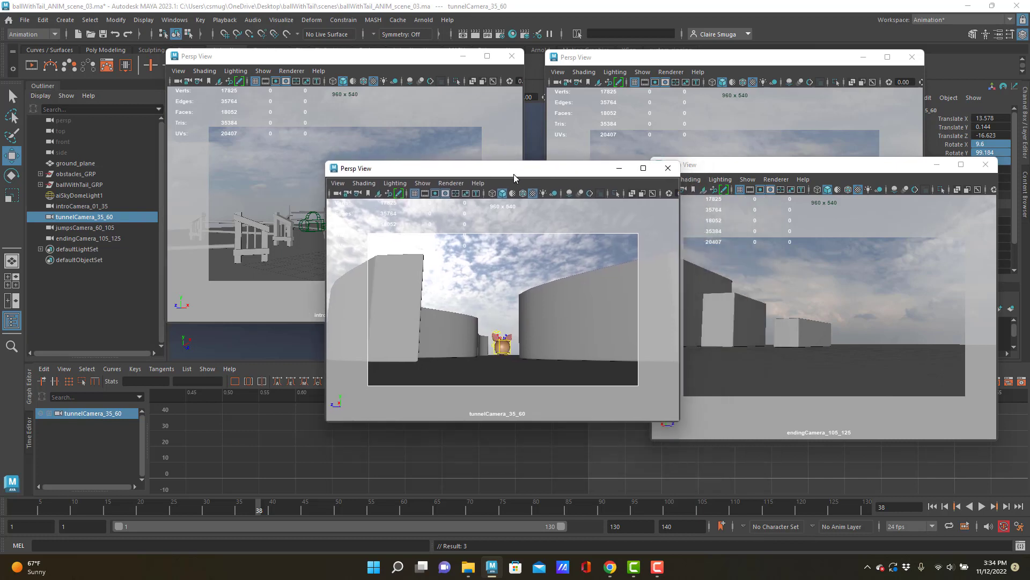
{"action": "left_click", "coordinate": [75, 217]}
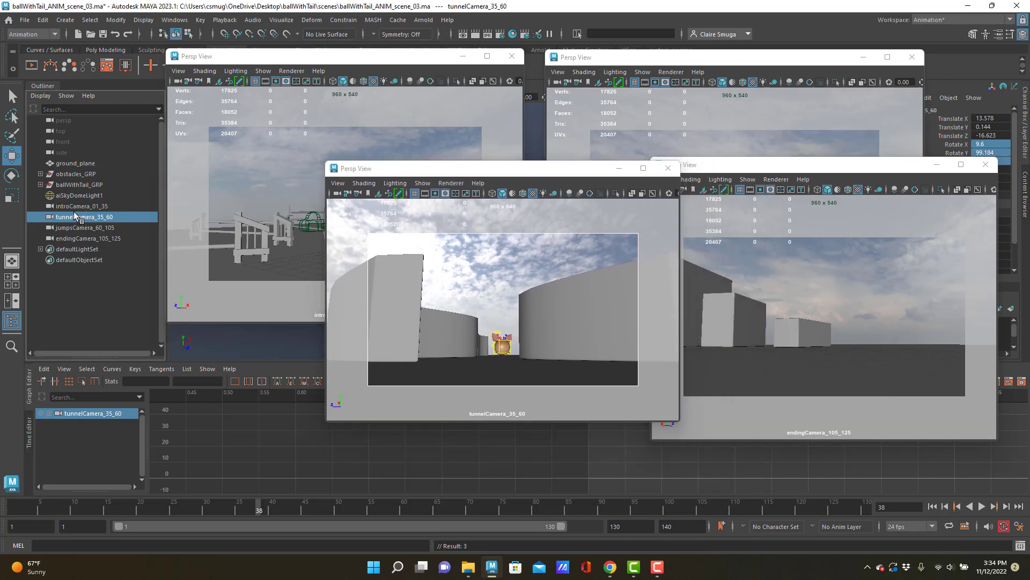
{"action": "left_click_drag", "start_coordinate": [259, 507], "coordinate": [240, 508]}
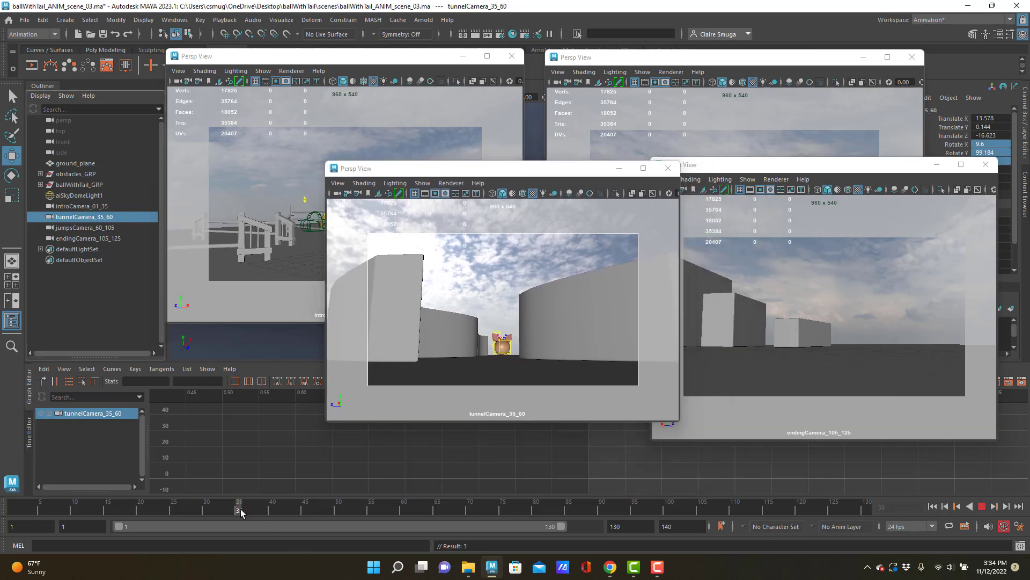
{"action": "key", "text": "s"}
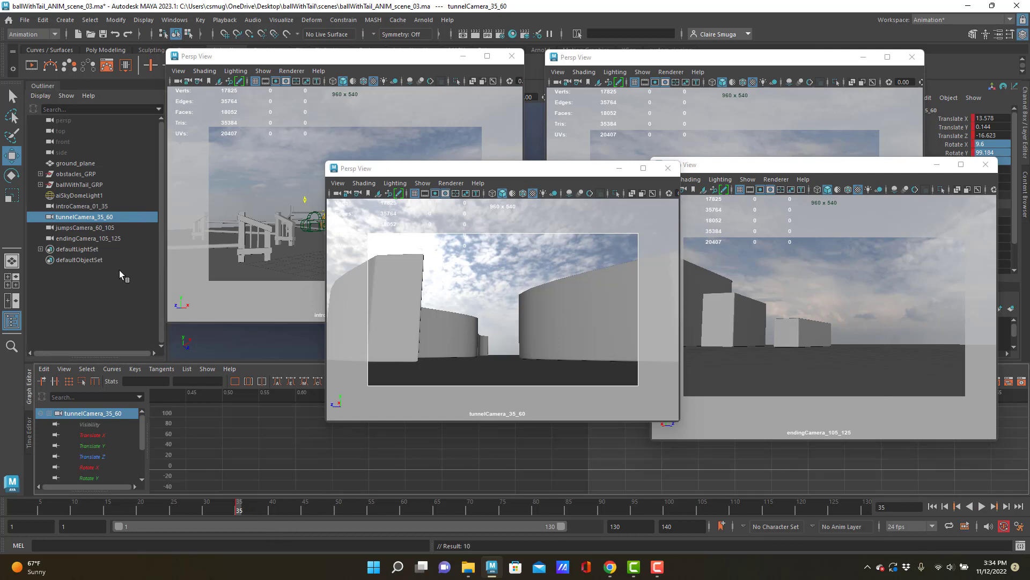
Set a keyframe on tunnelCamera_35_60 at frame 60 with its current framing, and return to frame 35
{"action": "left_click_drag", "start_coordinate": [238, 507], "coordinate": [260, 508]}
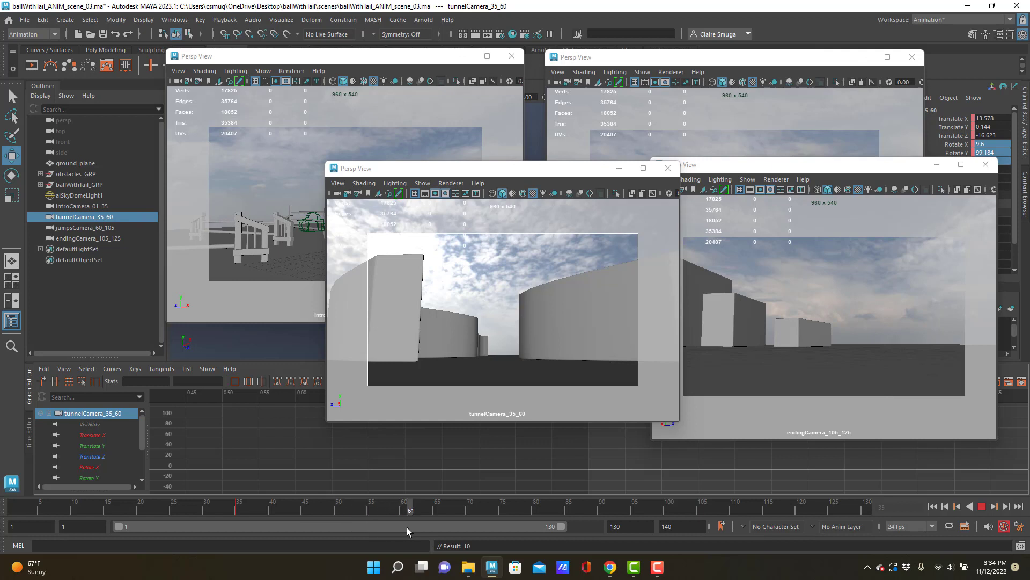
{"action": "left_click_drag", "start_coordinate": [403, 528], "coordinate": [239, 513]}
{"action": "key", "text": "s"}
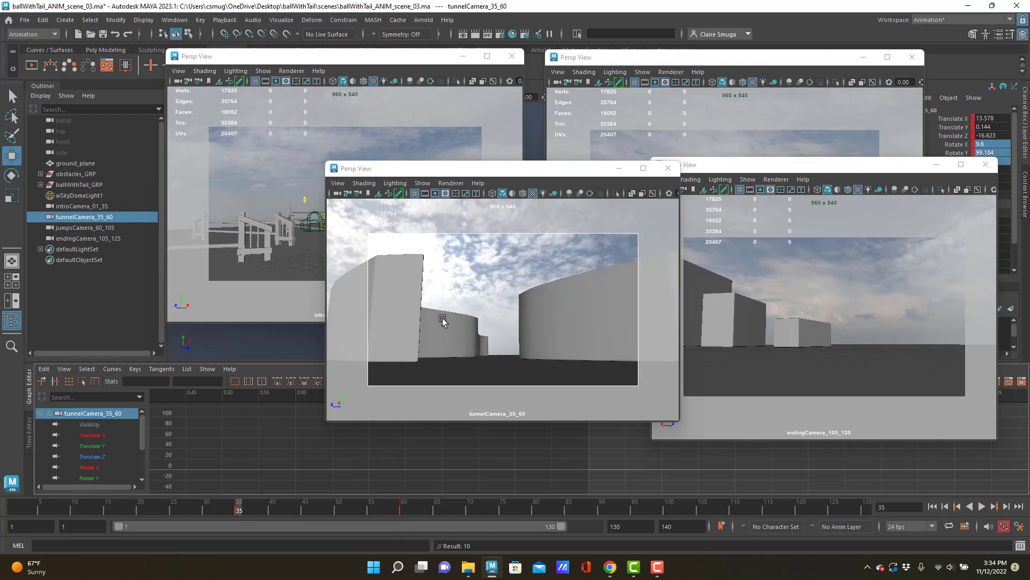
Move tunnelCamera_35_60 through the tunnel at frame 35 until the character is in frame, and set a keyframe
{"action": "right_click_drag", "start_coordinate": [444, 317], "coordinate": [673, 375], "text": "alt"}
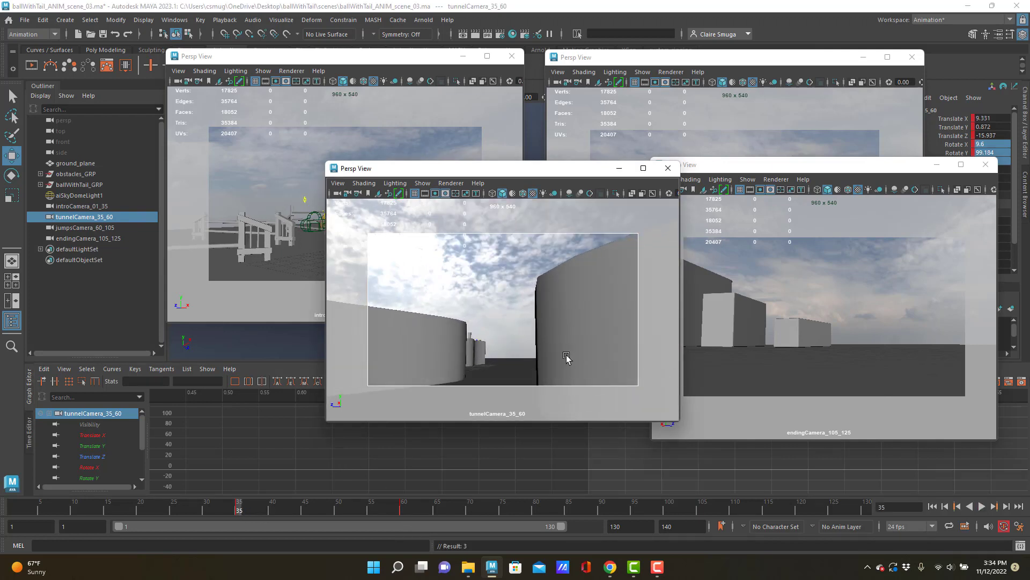
{"action": "right_click_drag", "start_coordinate": [565, 356], "coordinate": [536, 300], "text": "alt"}
{"action": "middle_click_drag", "start_coordinate": [537, 300], "coordinate": [526, 304], "text": "alt"}
{"action": "key", "text": "s"}
{"action": "middle_click_drag", "start_coordinate": [555, 335], "coordinate": [529, 336], "text": "alt"}
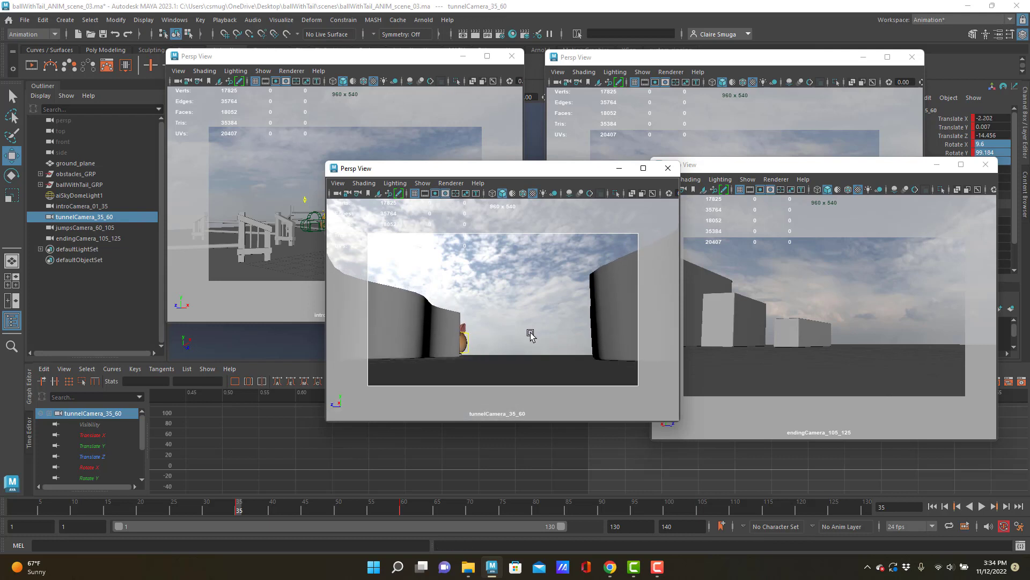
{"action": "key", "text": "s"}
Refine tunnelCamera_35_60 at frame 35 to about 10.8 Rotate X and 97.2 Rotate Y, key it, and play the shot to frame 60
{"action": "left_click_drag", "start_coordinate": [236, 513], "coordinate": [240, 534]}
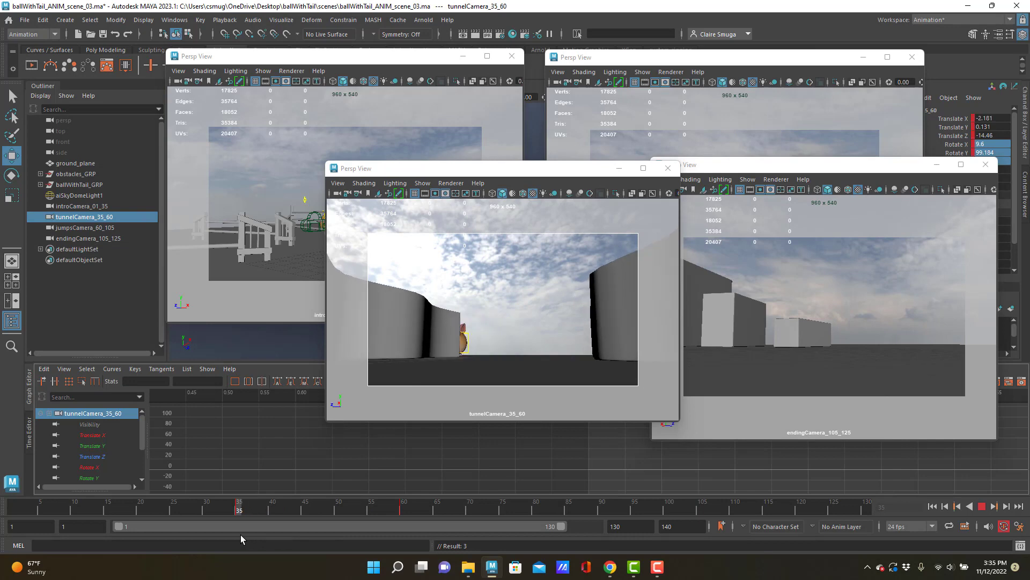
{"action": "scroll", "coordinate": [518, 353], "scroll_direction": "down", "scroll_amount": 1}
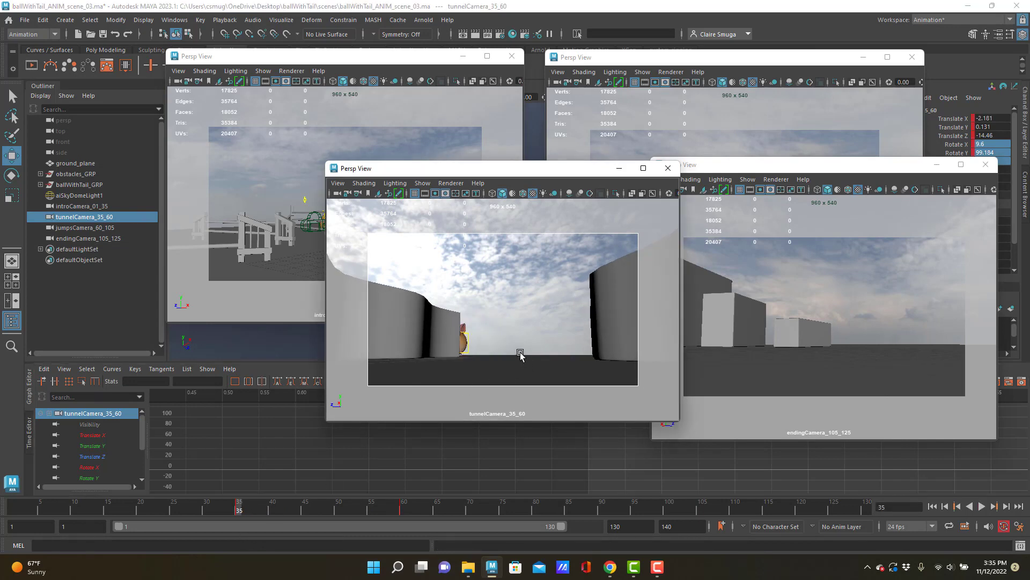
{"action": "scroll", "coordinate": [516, 353], "scroll_direction": "down", "scroll_amount": 3}
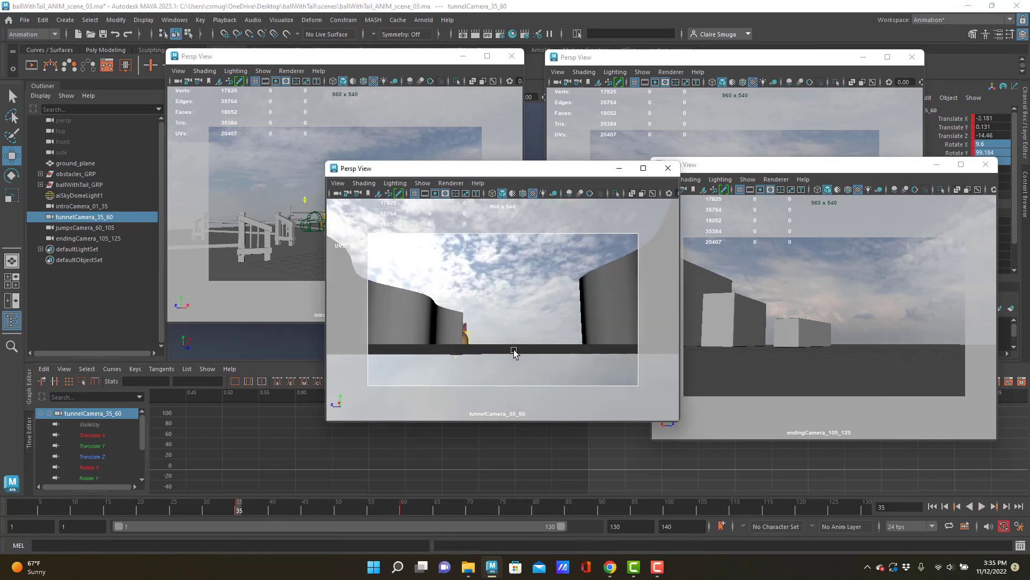
{"action": "middle_click_drag", "start_coordinate": [513, 352], "coordinate": [522, 354], "text": "alt"}
{"action": "right_click_drag", "start_coordinate": [523, 354], "coordinate": [517, 351], "text": "alt"}
{"action": "middle_click_drag", "start_coordinate": [518, 352], "coordinate": [468, 329], "text": "alt"}
{"action": "left_click_drag", "start_coordinate": [469, 328], "coordinate": [502, 332], "text": "alt"}
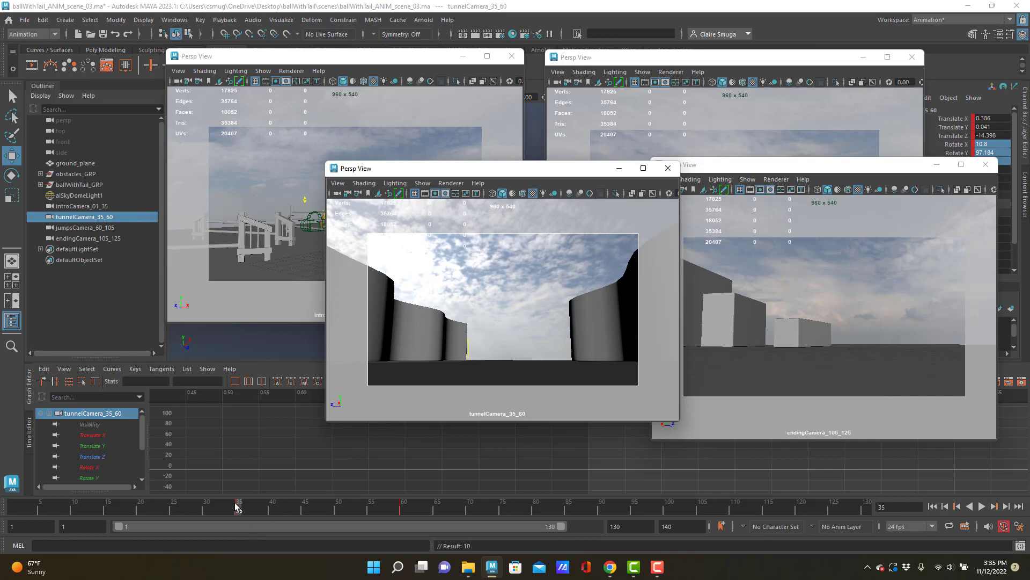
{"action": "key", "text": "alt+v"}
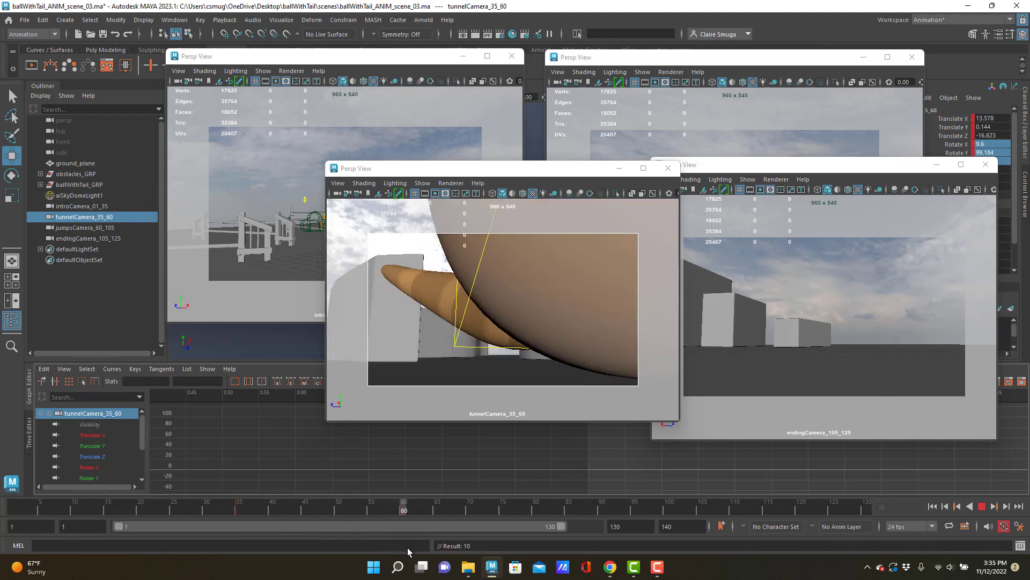
{"action": "key", "text": "alt+v"}
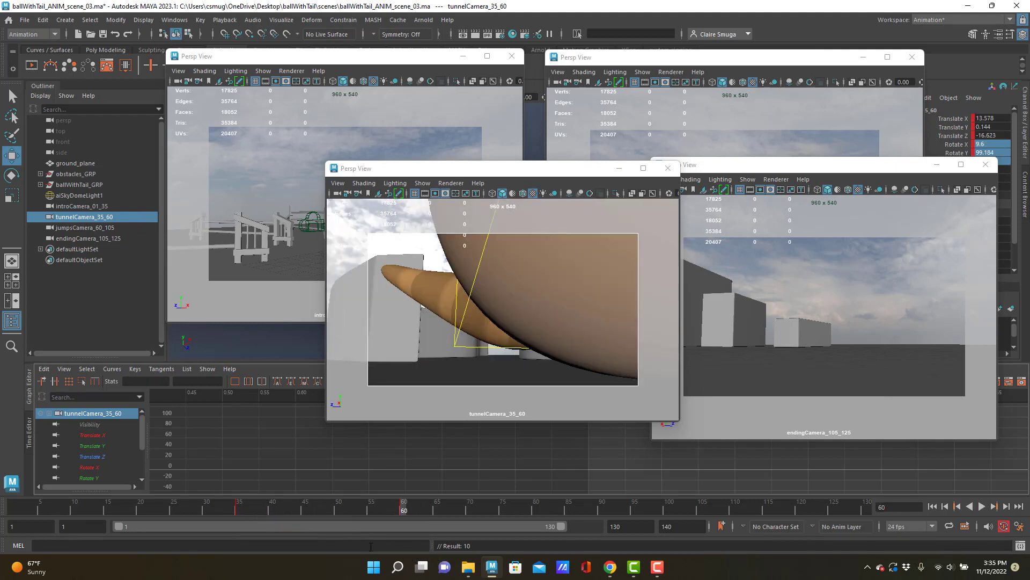
Select jumpsCamera_60_105, bring its view window forward, and set a keyframe on the camera at frame 60
{"action": "left_click", "coordinate": [96, 227]}
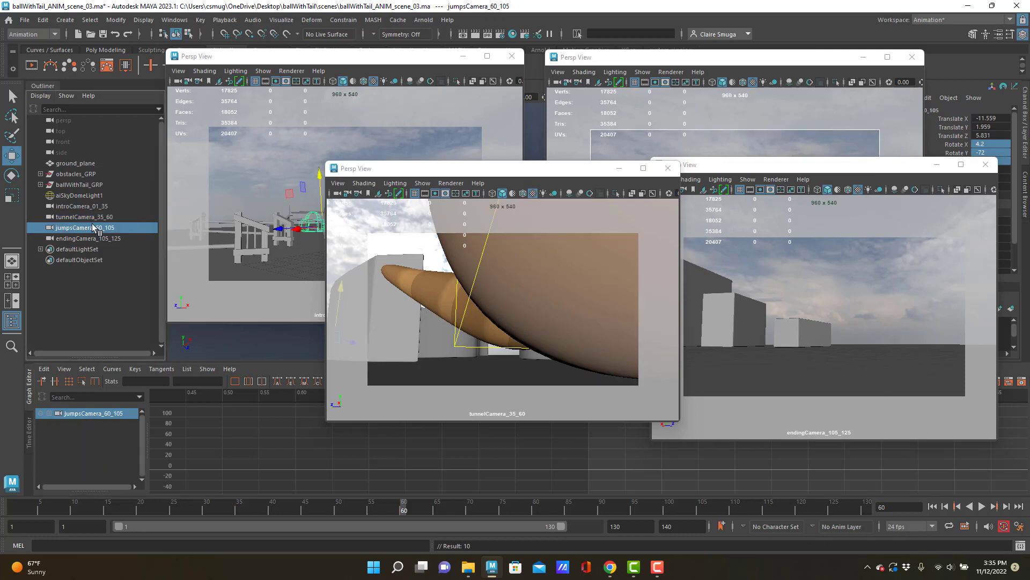
{"action": "left_click", "coordinate": [733, 61]}
{"action": "left_click_drag", "start_coordinate": [712, 65], "coordinate": [628, 73]}
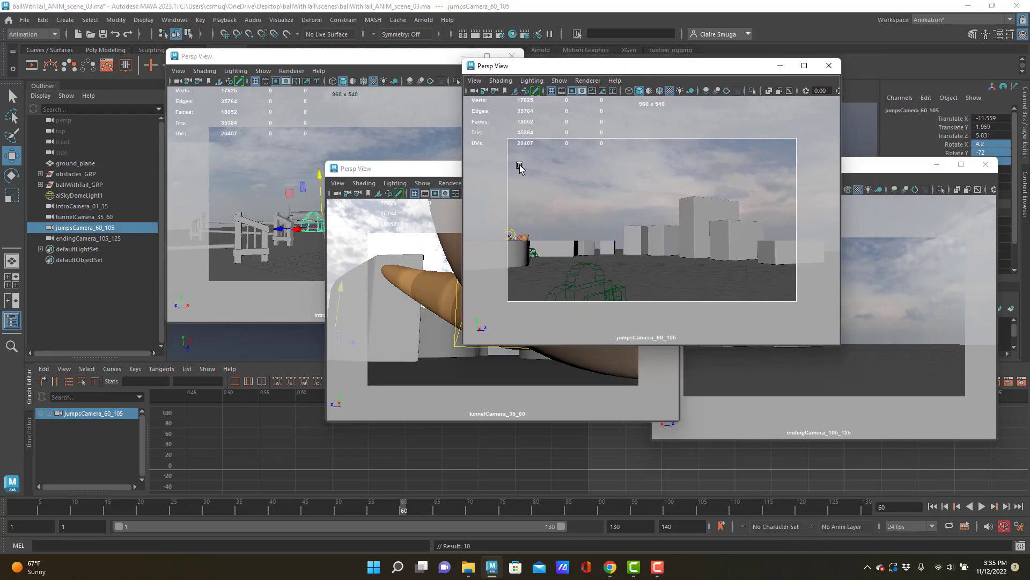
{"action": "left_click", "coordinate": [74, 229]}
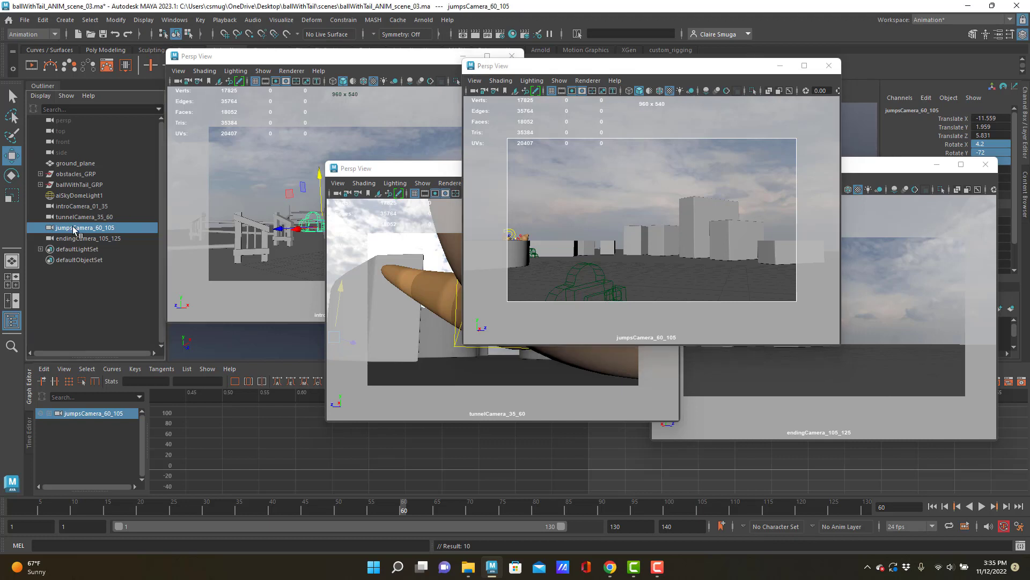
{"action": "key", "text": "alt+v"}
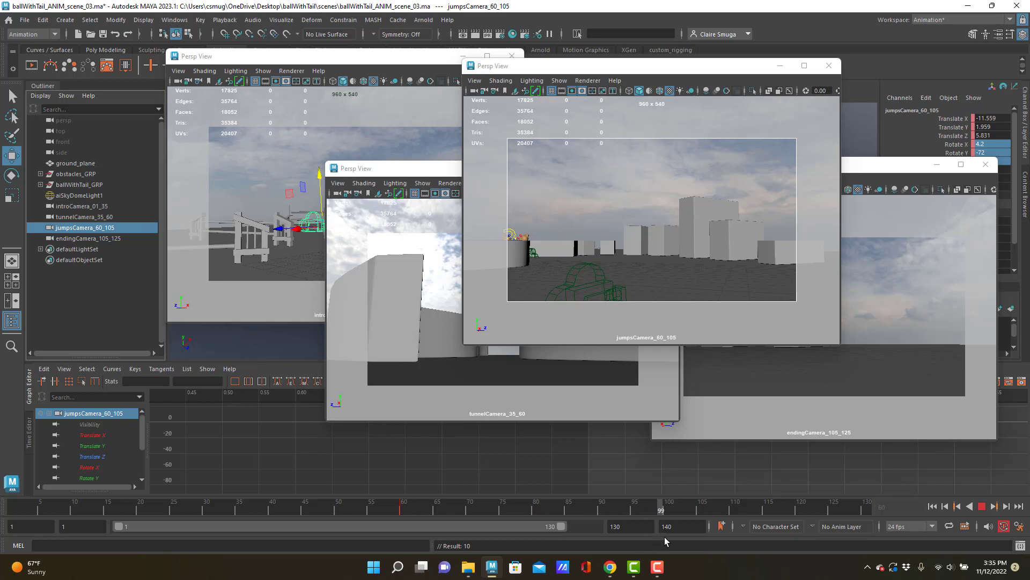
Move and turn jumpsCamera_60_105 closer to the jump blocks at frame 105, keyframe it, and check the shot
{"action": "left_click_drag", "start_coordinate": [693, 539], "coordinate": [698, 539]}
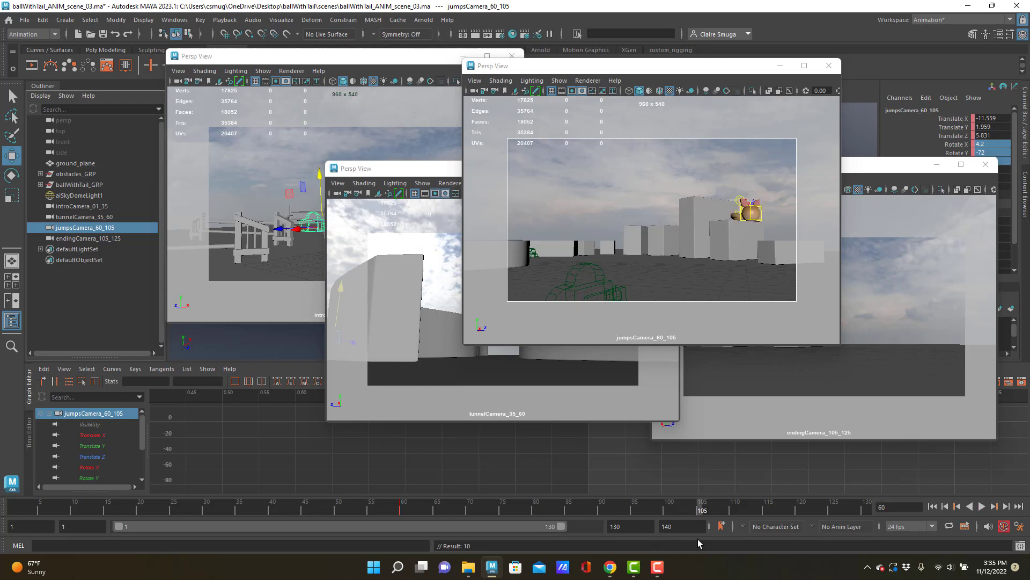
{"action": "left_click_drag", "start_coordinate": [661, 225], "coordinate": [625, 230], "text": "alt"}
{"action": "right_click_drag", "start_coordinate": [625, 229], "coordinate": [683, 246], "text": "alt"}
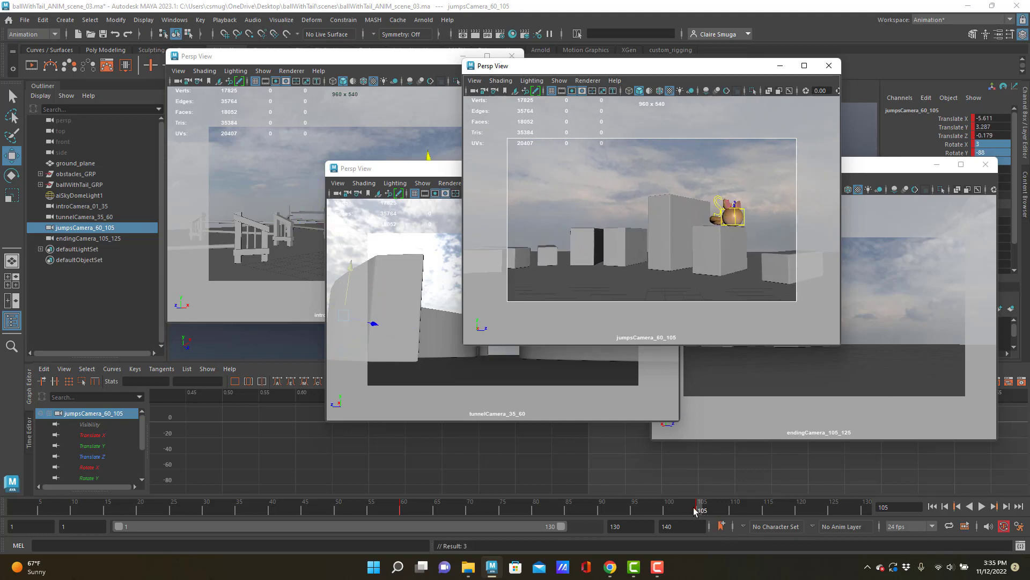
{"action": "mouse_move", "coordinate": [695, 510]}
{"action": "left_mouse_down"}
{"action": "mouse_move", "coordinate": [397, 463]}
{"action": "mouse_move", "coordinate": [645, 488]}
{"action": "mouse_move", "coordinate": [698, 499]}
{"action": "mouse_move", "coordinate": [443, 472]}
{"action": "mouse_move", "coordinate": [633, 499]}
{"action": "mouse_move", "coordinate": [730, 530]}
{"action": "mouse_move", "coordinate": [455, 482]}
{"action": "mouse_move", "coordinate": [700, 516]}
{"action": "left_mouse_up"}
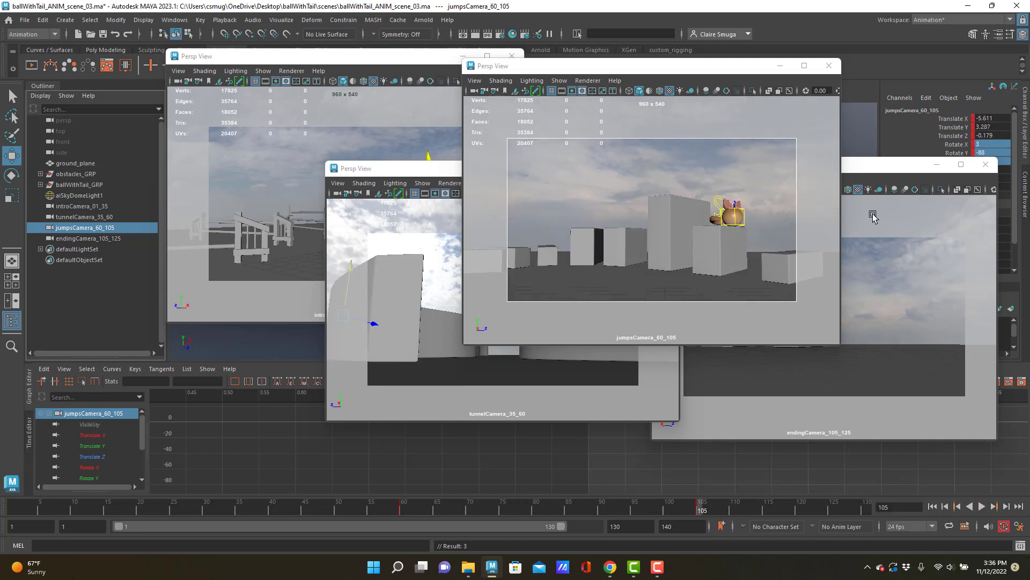
Bring the endingCamera_105_125 view forward, select that camera, and set a keyframe on it at frame 105
{"action": "left_click", "coordinate": [875, 170]}
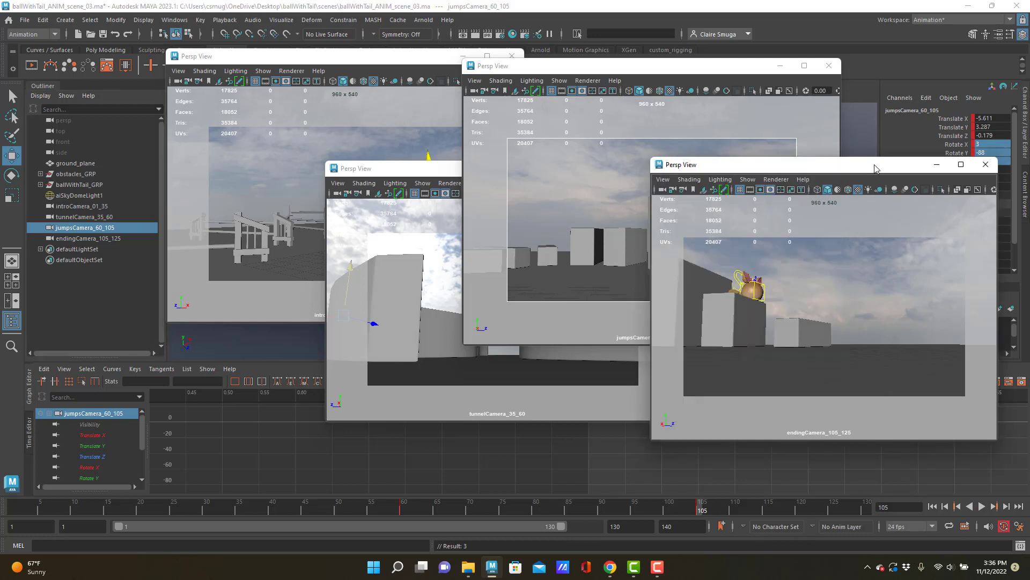
{"action": "left_click", "coordinate": [75, 238]}
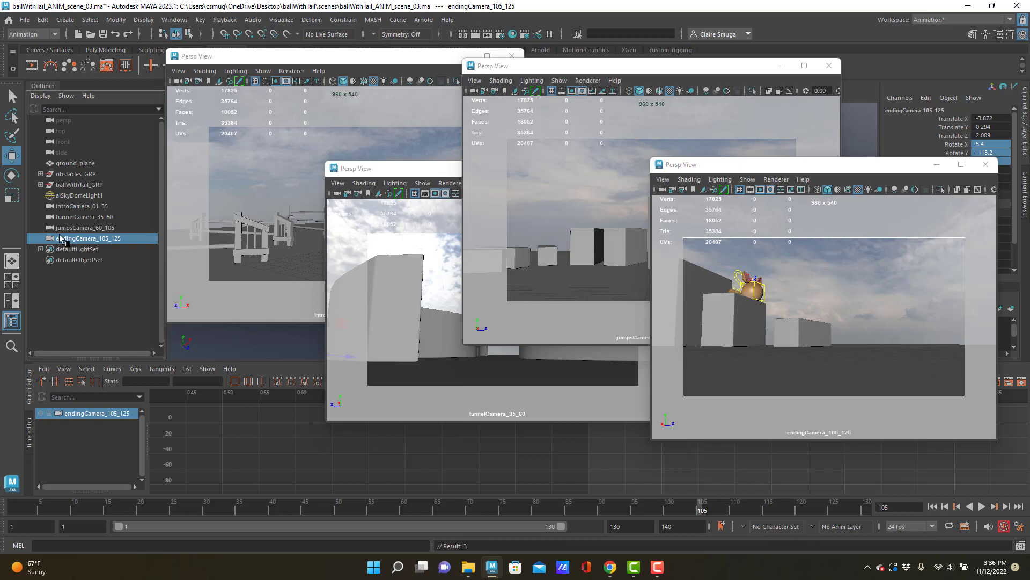
{"action": "key", "text": "s"}
Move endingCamera_105_125 closer to the character at frame 130, keyframe it, and review the shot, stopping at frame 105
{"action": "left_click_drag", "start_coordinate": [706, 510], "coordinate": [868, 516]}
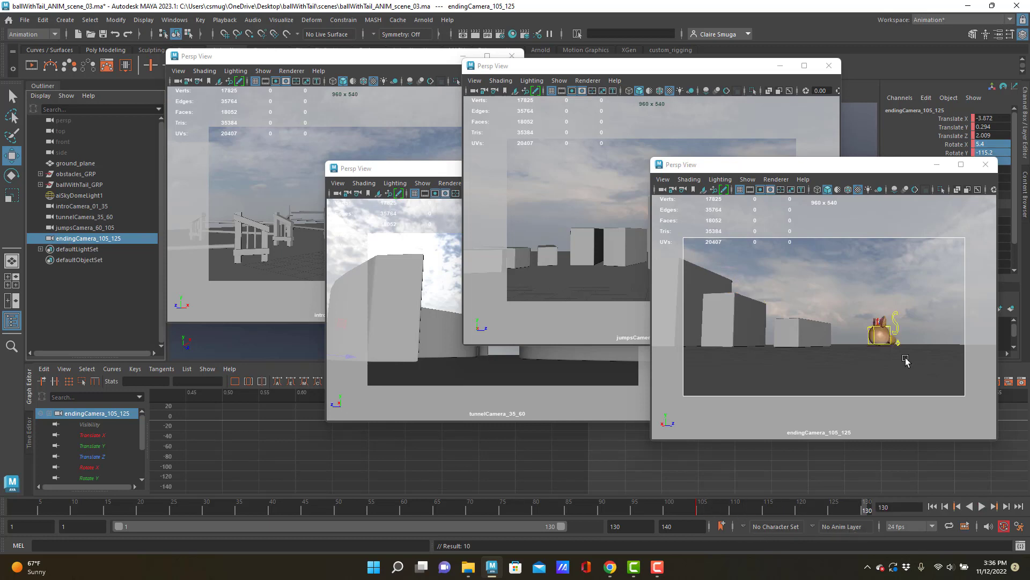
{"action": "right_click_drag", "start_coordinate": [835, 326], "coordinate": [854, 335], "text": "alt"}
{"action": "middle_click_drag", "start_coordinate": [860, 346], "coordinate": [852, 342], "text": "alt"}
{"action": "right_click_drag", "start_coordinate": [850, 344], "coordinate": [858, 349], "text": "alt"}
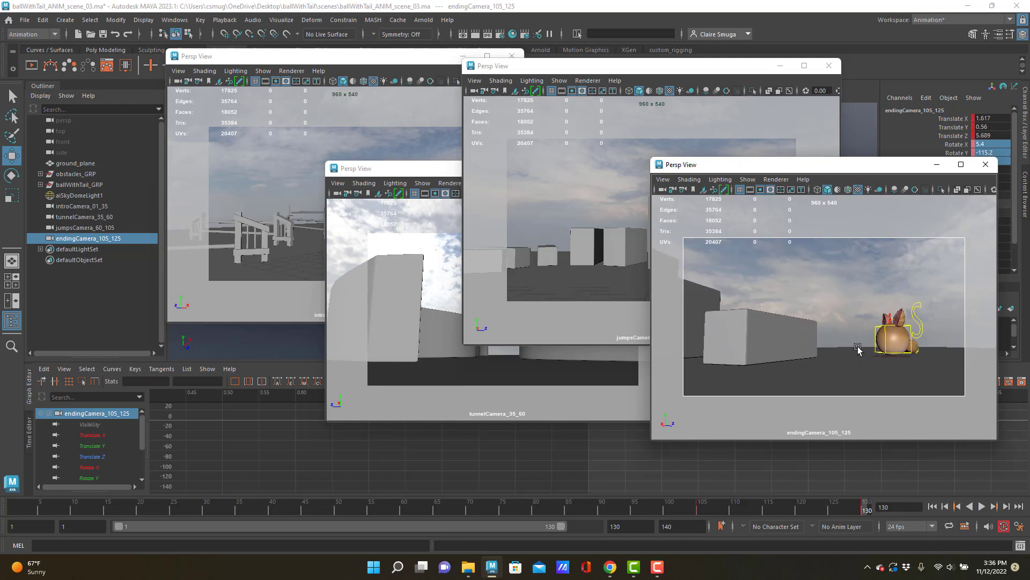
{"action": "left_click_drag", "start_coordinate": [864, 508], "coordinate": [774, 507]}
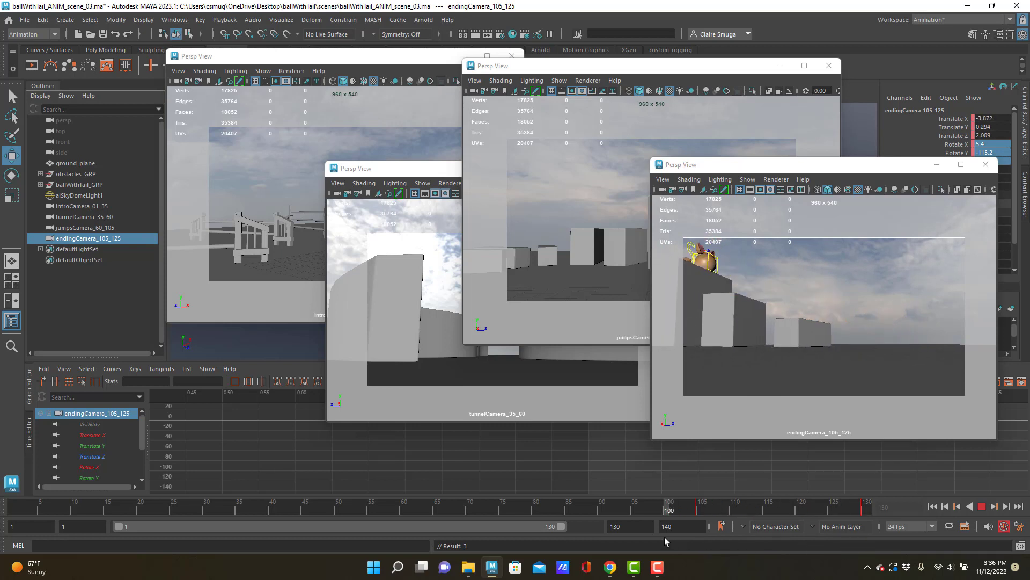
{"action": "key", "text": "Escape"}
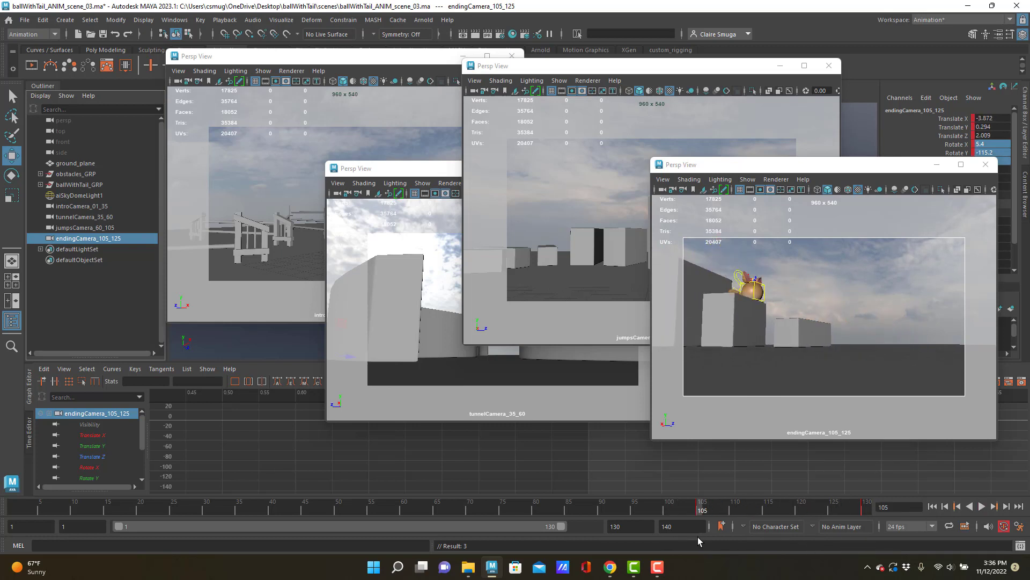